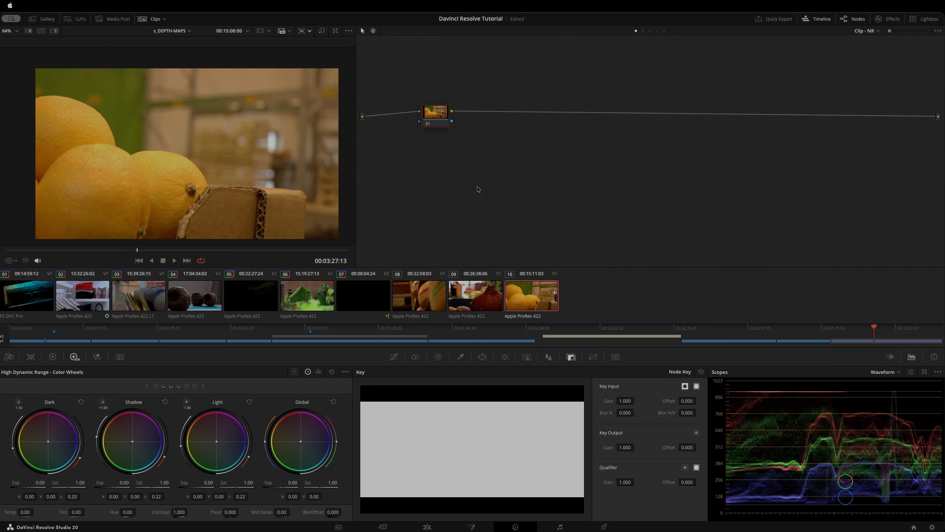
Save the project, then open clip 08 and scrub through it to review the footage.
key(super+s)
mouse_move(438, 116)
mouse_down()
mouse_move(440, 140)
mouse_move(448, 127)
mouse_up()
click(433, 298)
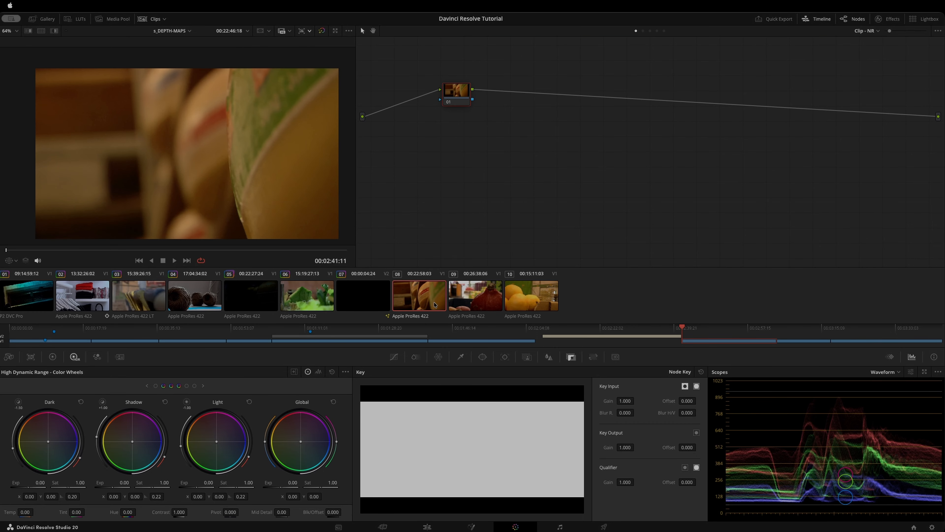
drag(145, 250, 247, 258)
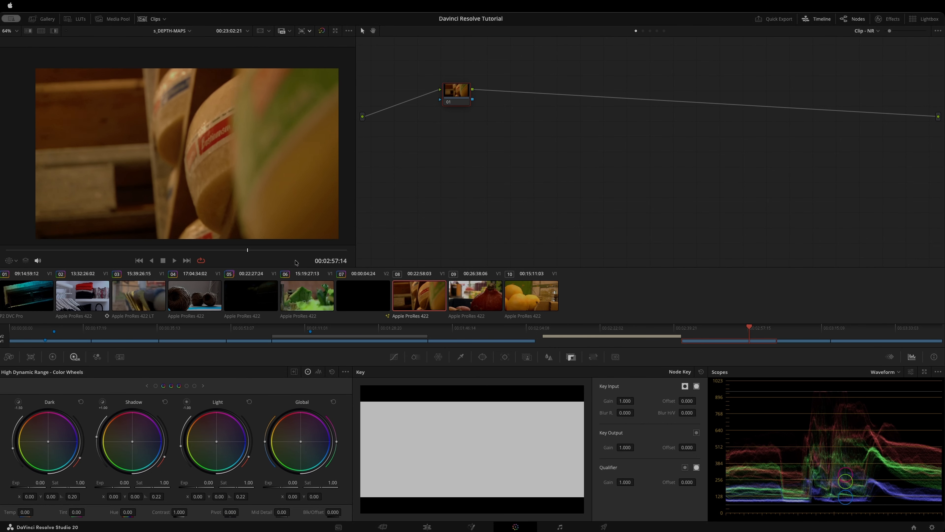
click(484, 297)
click(413, 304)
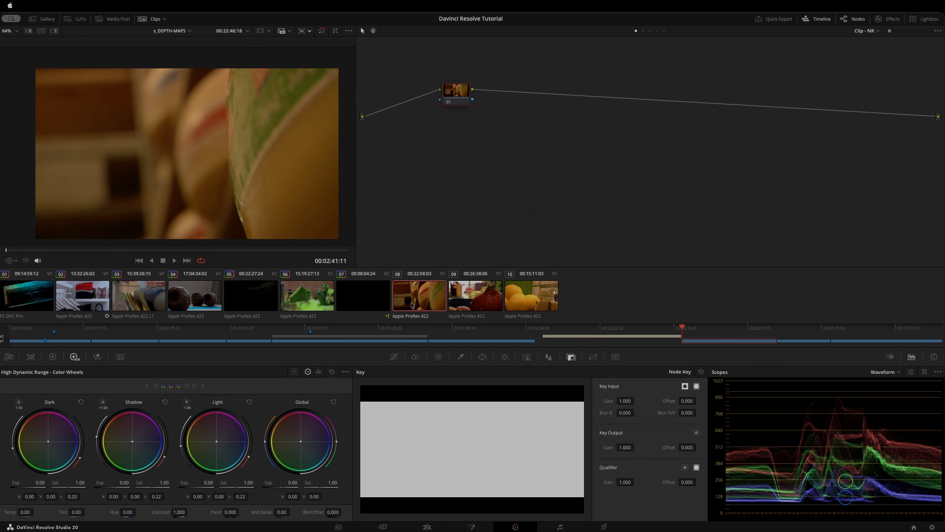
Open clip 06 and compare its grade with the original image by bypassing all grades and restoring them.
click(309, 300)
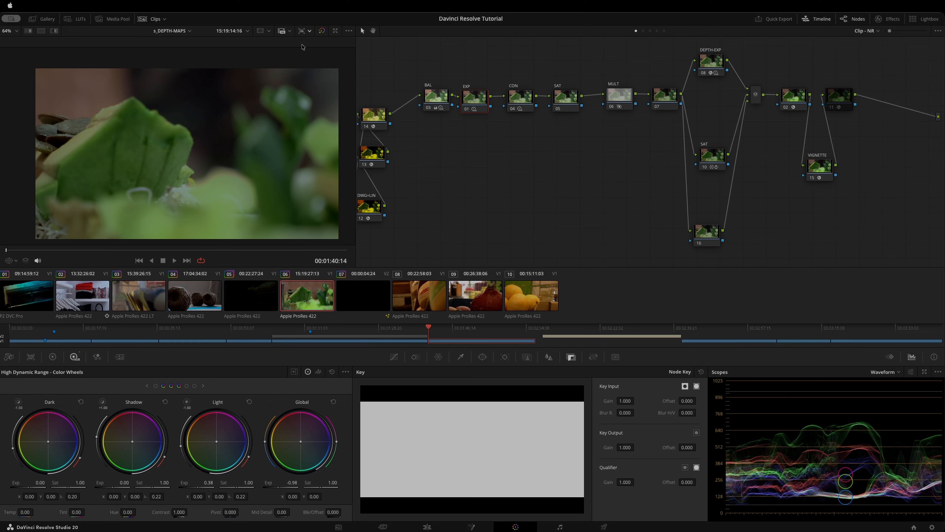
click(322, 31)
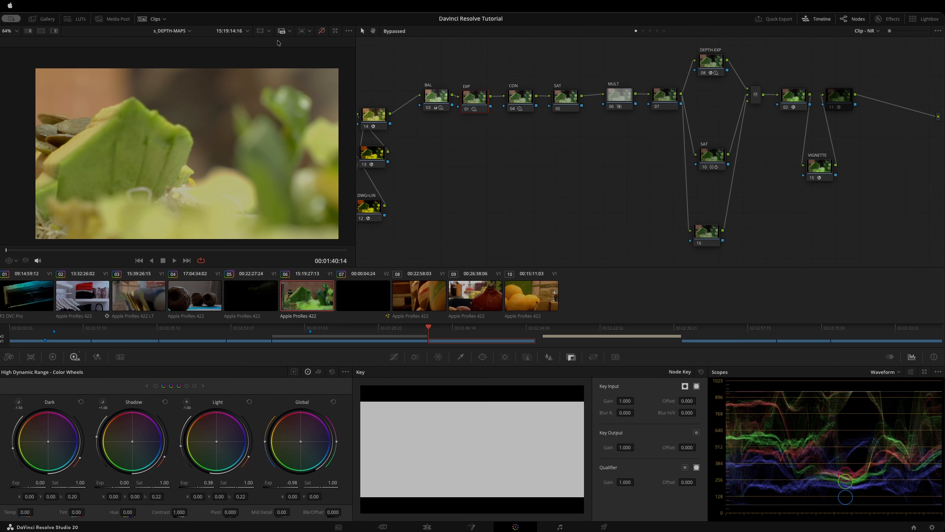
click(322, 31)
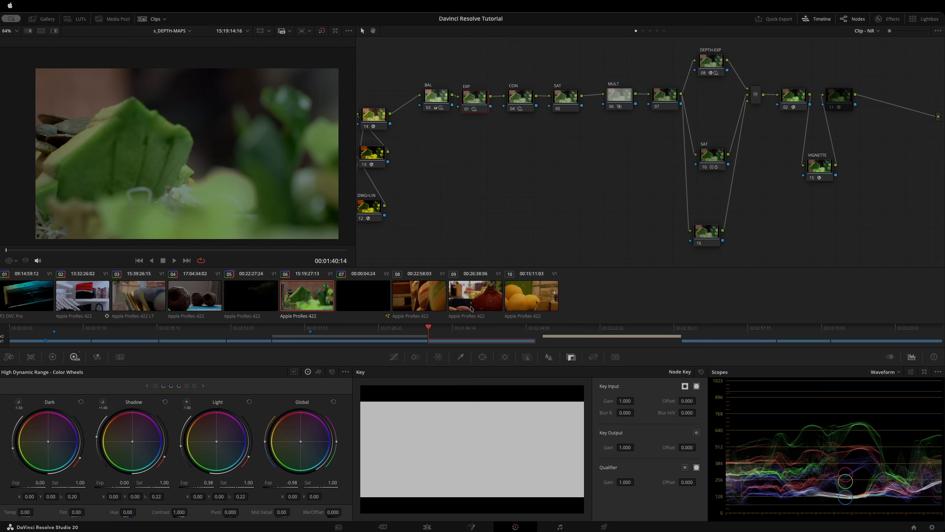
Return to clip 08 and toggle the bypass of all grades to check its ungraded starting point.
click(431, 299)
click(455, 199)
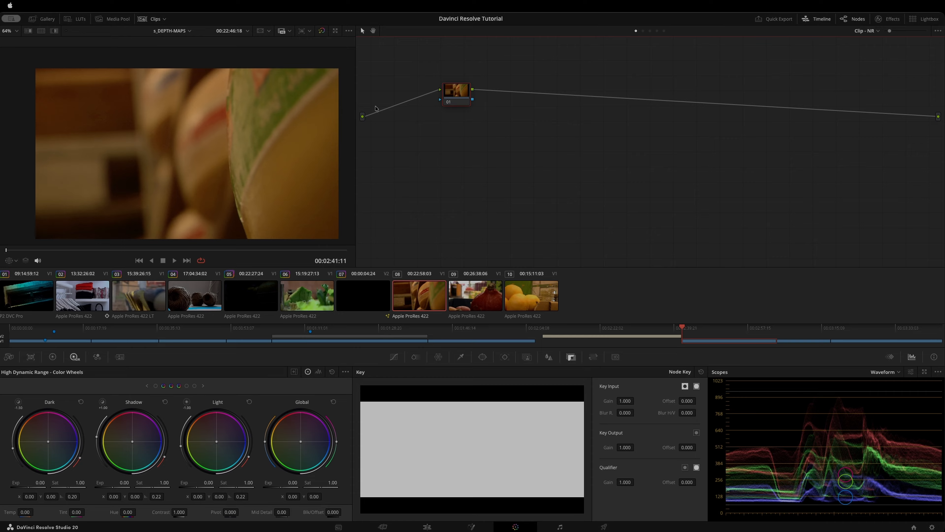
click(322, 32)
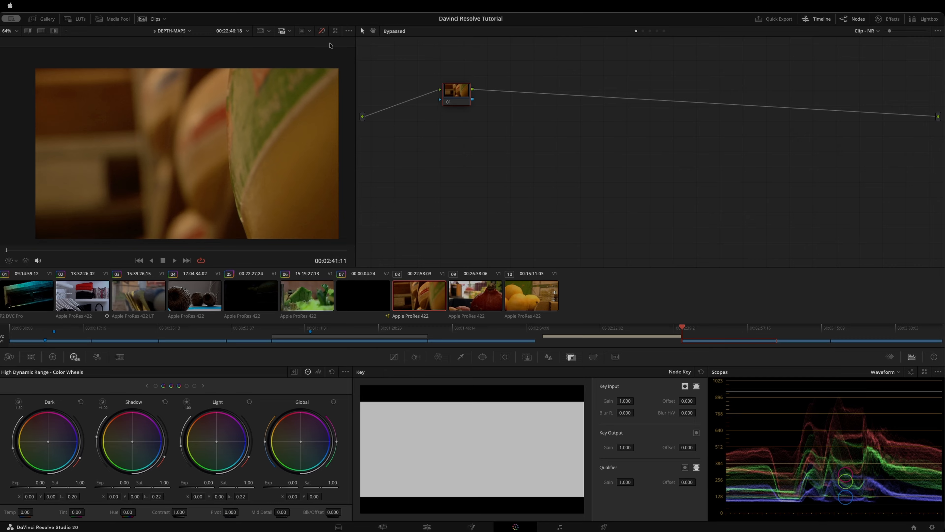
click(322, 32)
drag(467, 93, 448, 124)
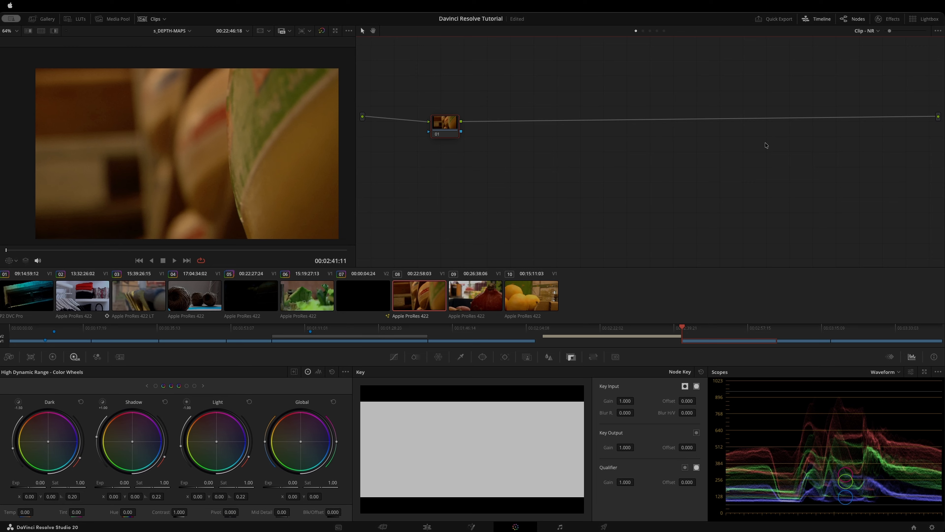
drag(452, 133, 456, 126)
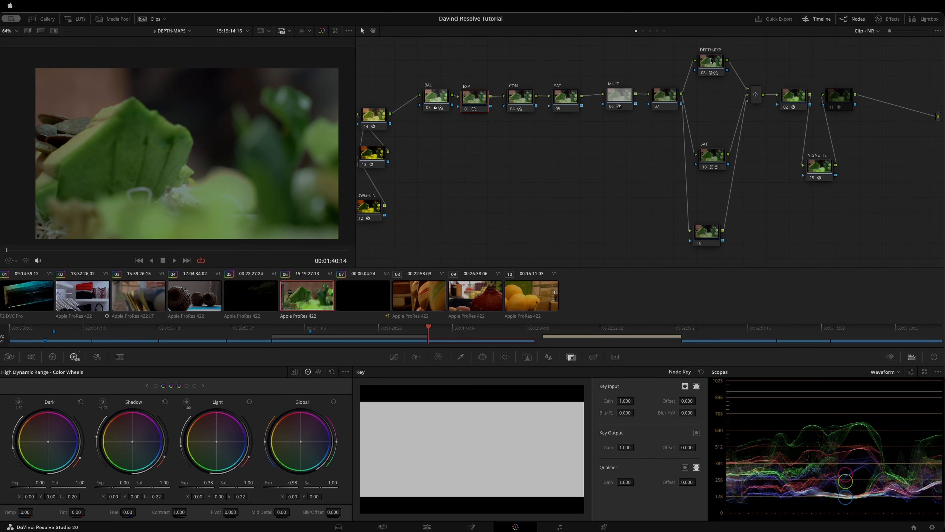
Move clip 06's DEPTH-EXP, SAT and 16 nodes slightly closer together, and go back to clip 08.
drag(712, 61, 712, 70)
drag(712, 155, 711, 135)
drag(708, 234, 706, 225)
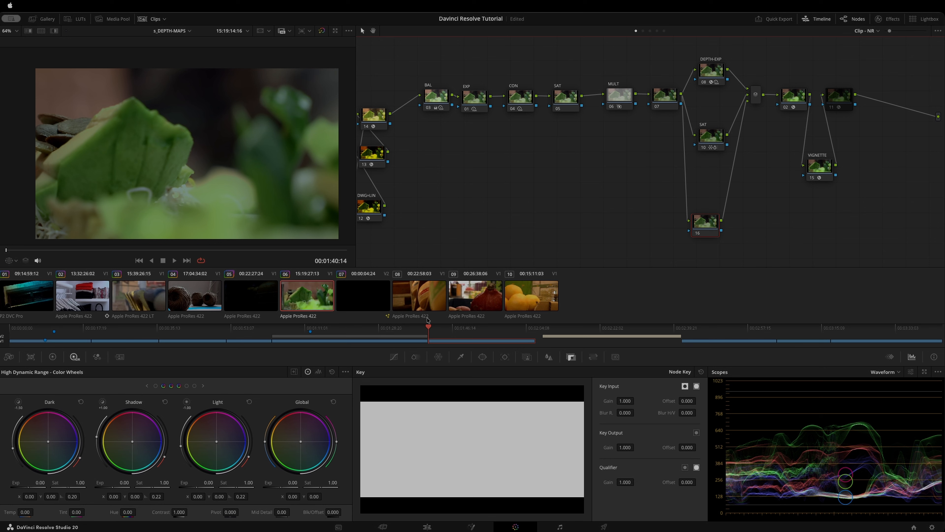
click(427, 298)
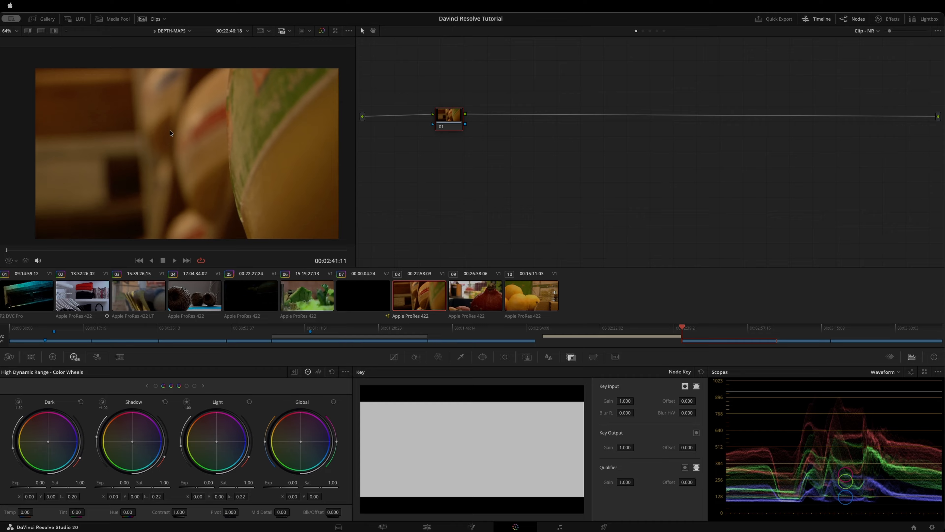
Try balancing the warm cast on node 01 by shifting the Global color wheel to X 0.02 and Y -0.01.
drag(451, 119, 451, 121)
drag(303, 451, 305, 454)
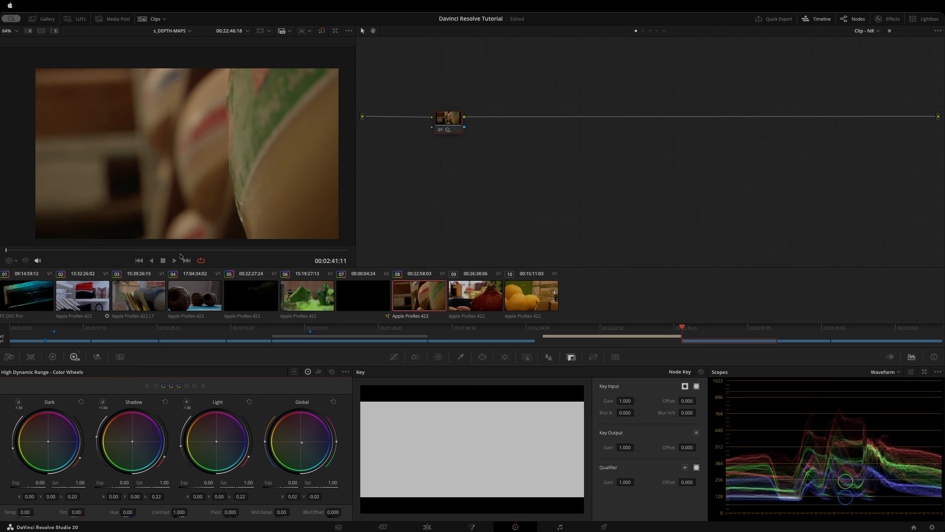
mouse_move(181, 249)
mouse_down()
mouse_move(110, 249)
mouse_move(178, 248)
mouse_up()
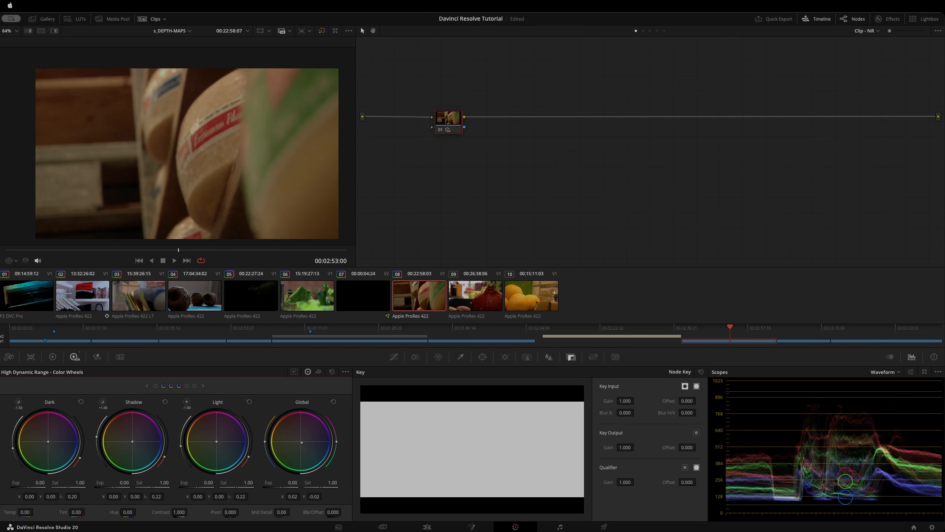
drag(302, 442, 302, 442)
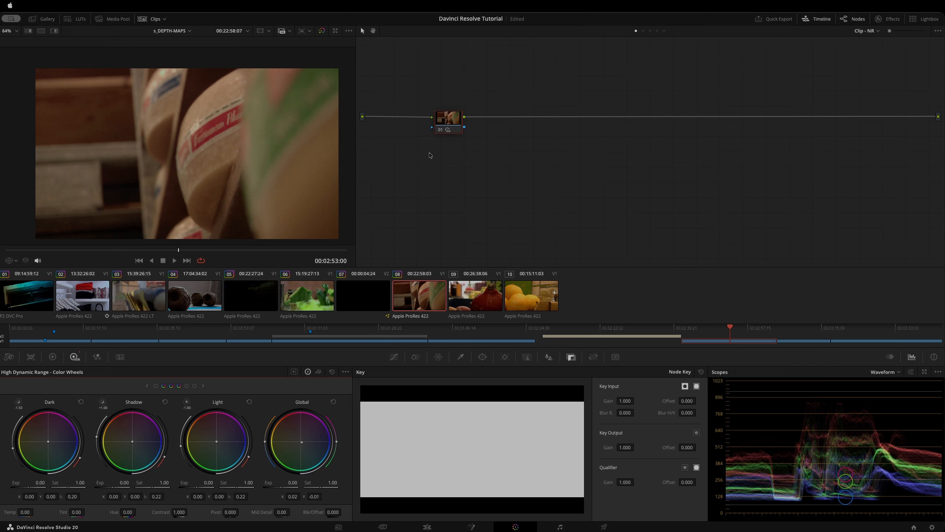
Play and scrub through clip 08 to examine the color balance across the shot.
key(space)
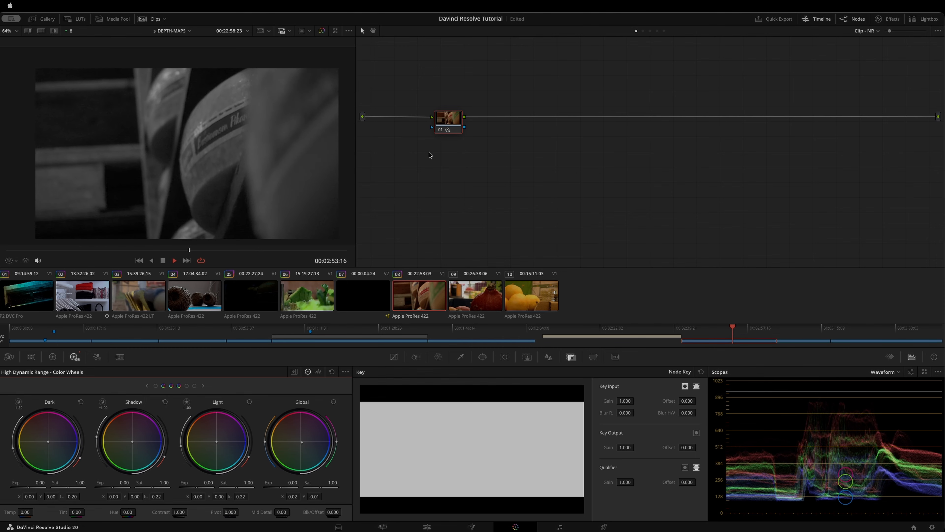
click(349, 31)
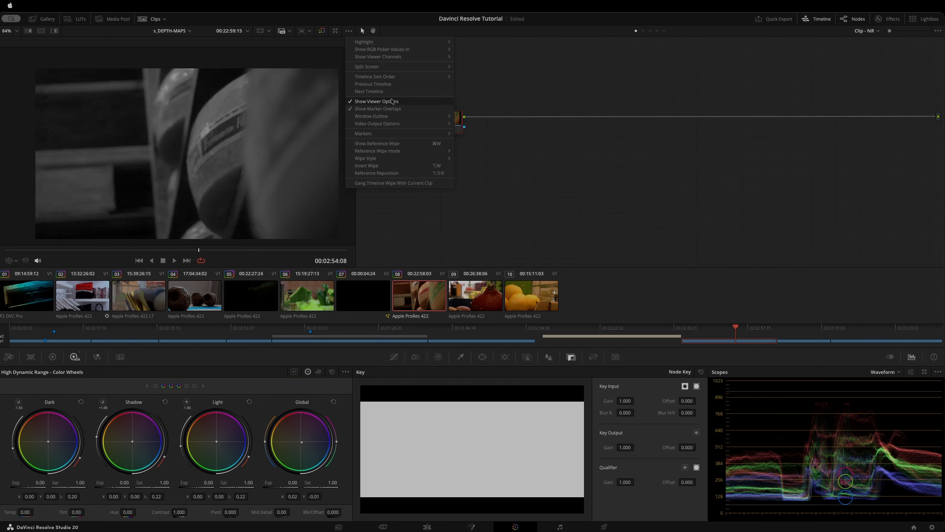
mouse_move(417, 49)
click(496, 58)
click(139, 260)
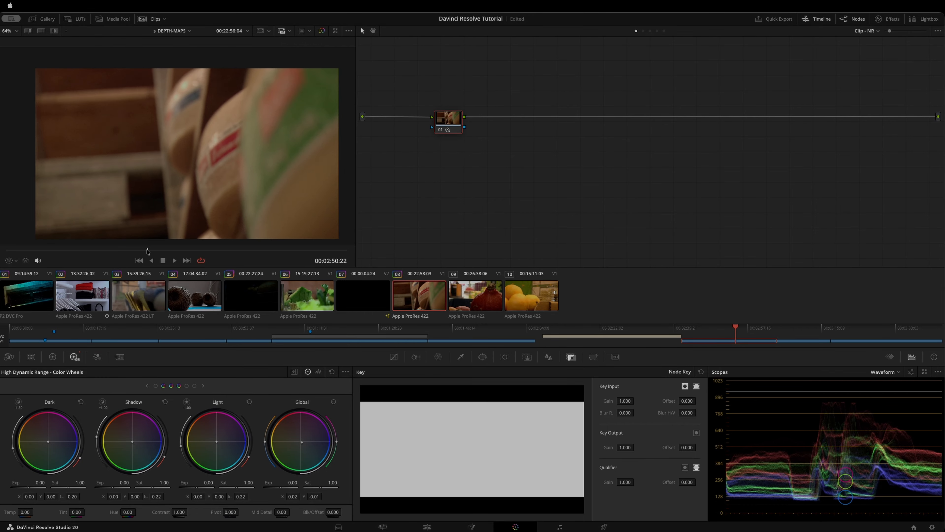
drag(5, 256, 327, 244)
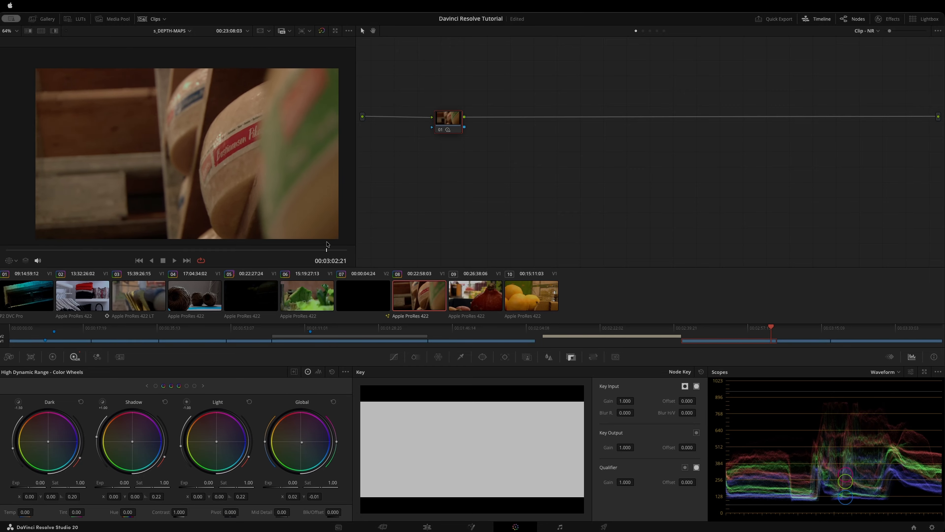
Reset the grade of node 01 on clip 08.
drag(463, 131, 482, 126)
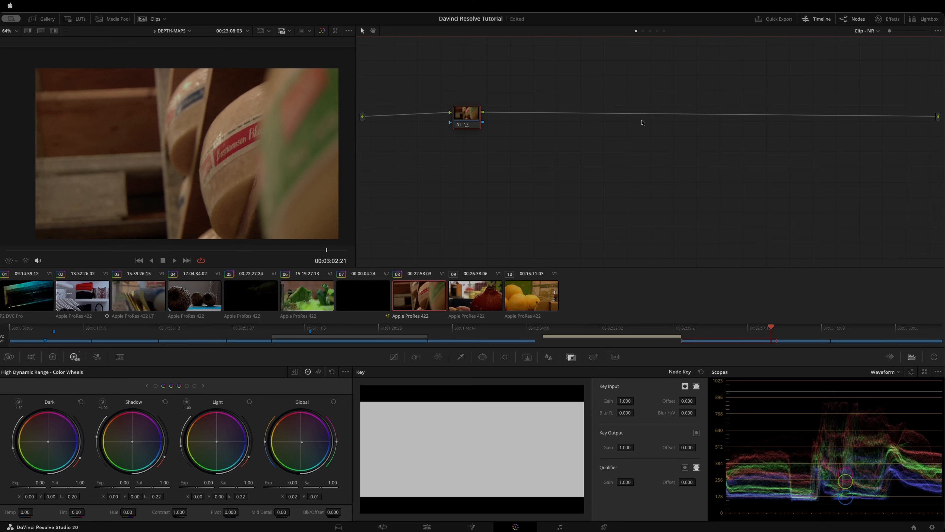
right_click(461, 115)
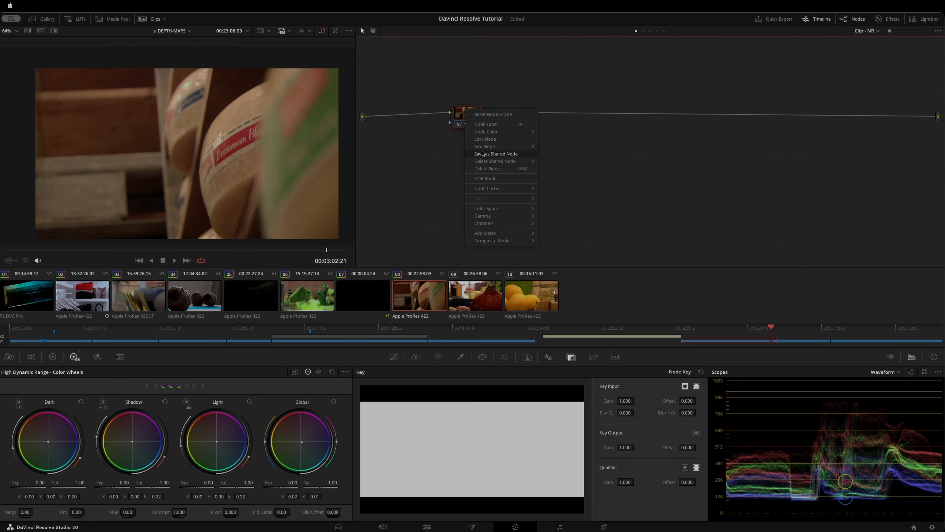
click(491, 115)
Label node 01 as BALANCE.
drag(465, 117, 458, 112)
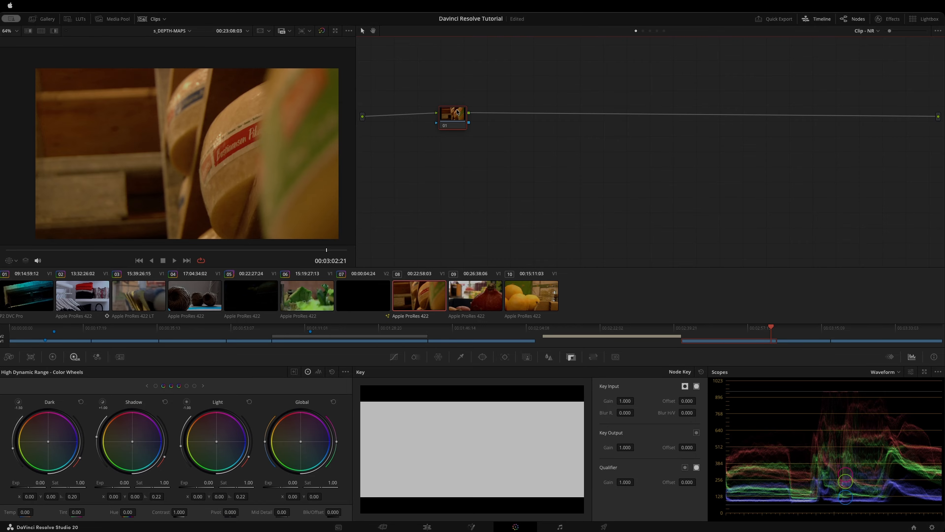
text(Balance)
key(BackSpace)
text(ALANCE)
click(457, 112)
Add three serial nodes after BALANCE, labelled EXP, CONTRAST and SAT.
key(alt+s)
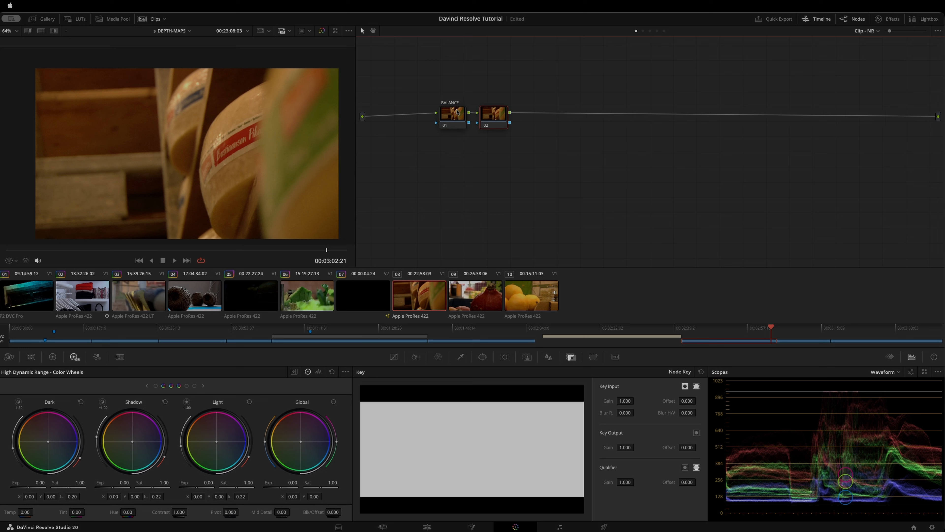
text(EXP)
key(Return)
key(alt+s)
text(CO)
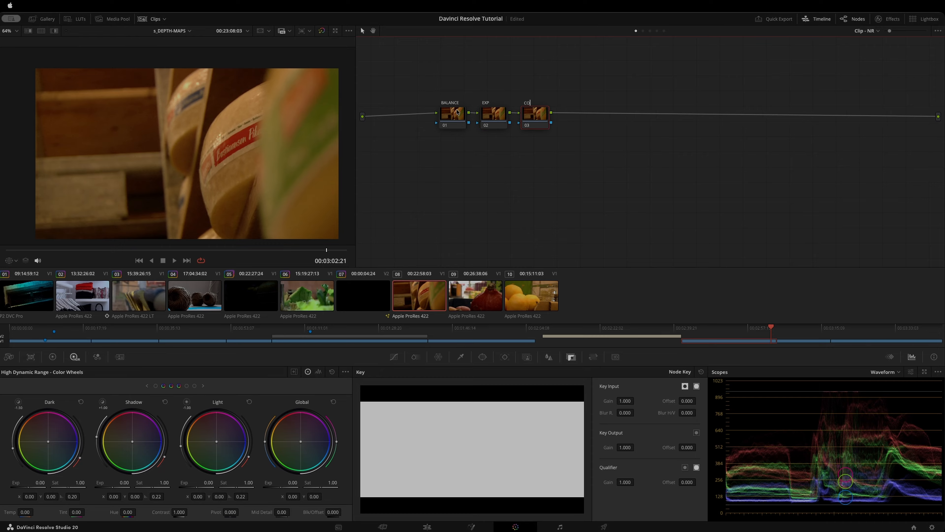
text(NTRAST)
key(Return)
key(alt+s)
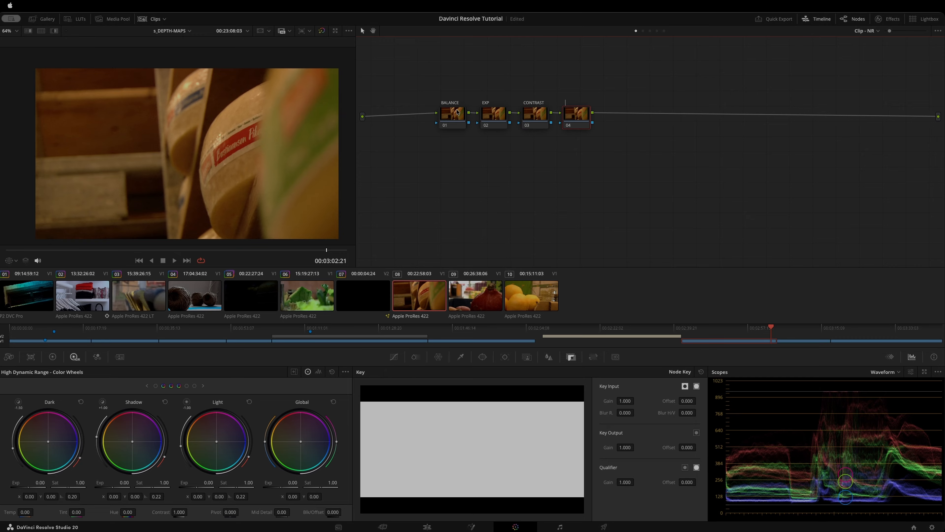
text(SAT)
key(Return)
Shift the four-node row closer to the source input and spread the nodes further apart.
drag(440, 55, 634, 168)
drag(574, 114, 541, 121)
click(545, 174)
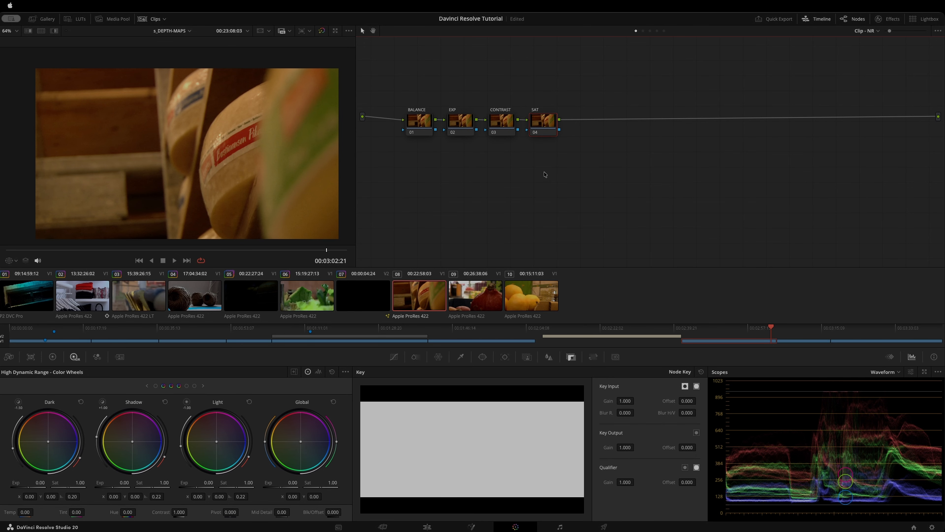
drag(385, 71, 623, 190)
drag(420, 122, 421, 122)
click(450, 181)
drag(450, 80, 579, 156)
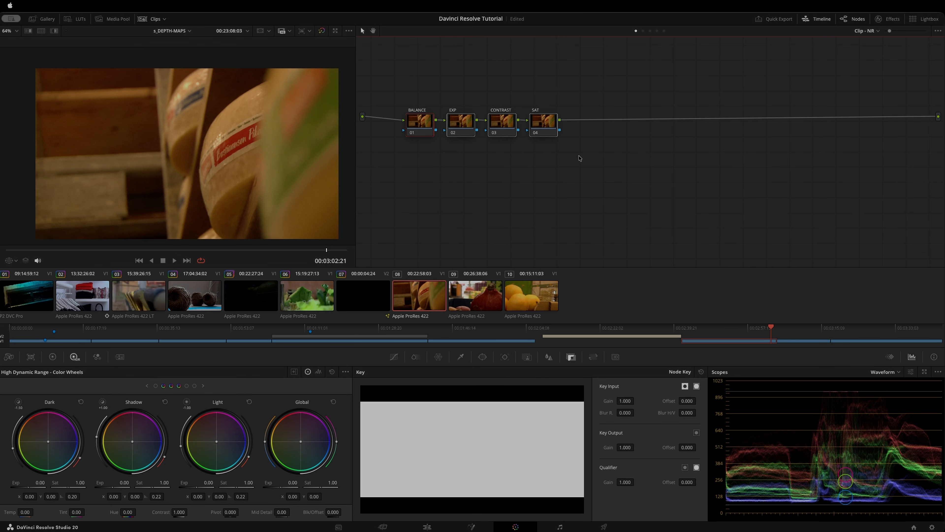
drag(548, 122, 565, 122)
click(552, 123)
drag(414, 119, 416, 119)
Try different Global exposure values on the EXP node, including 0.42, 0.23, 0.74 and 0.28.
drag(477, 129, 474, 125)
mouse_move(295, 486)
mouse_down()
mouse_move(316, 486)
mouse_move(283, 487)
mouse_up()
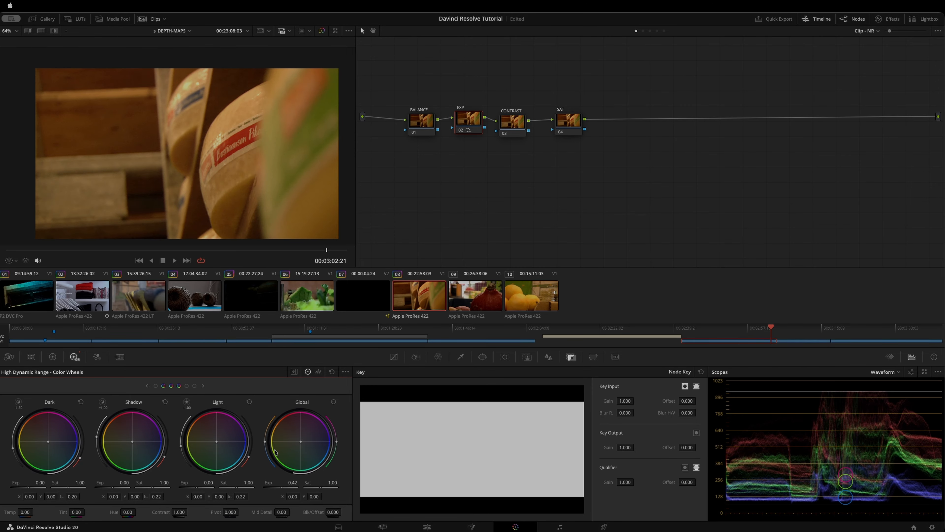
drag(283, 487, 256, 474)
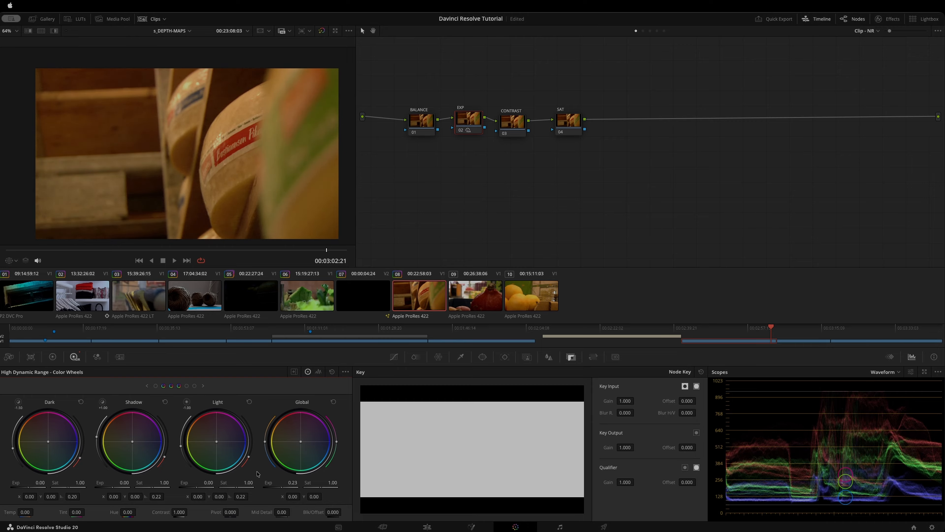
drag(282, 482, 298, 483)
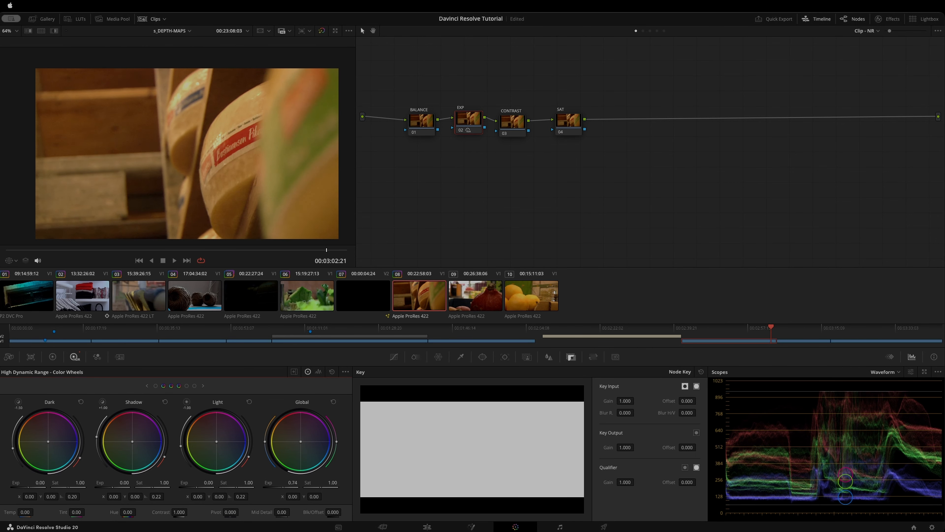
drag(468, 120, 466, 87)
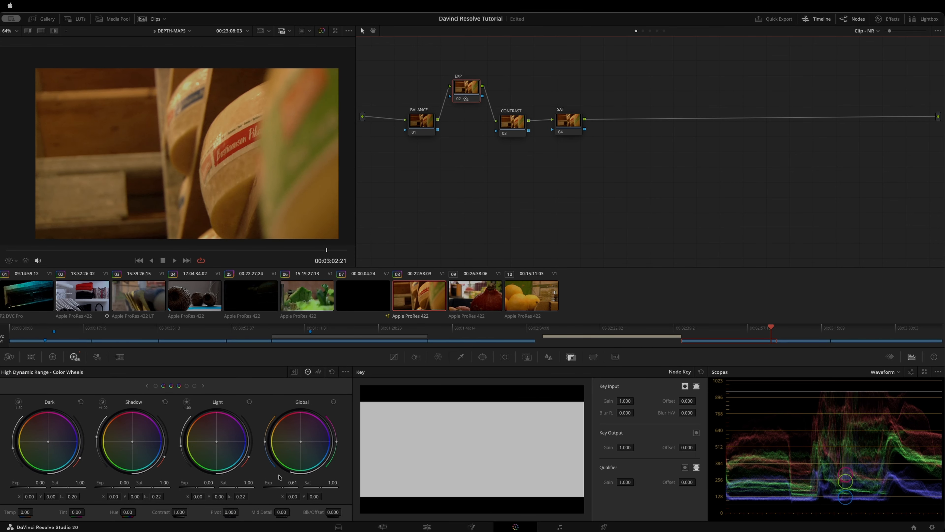
mouse_move(281, 482)
mouse_down()
mouse_move(290, 482)
mouse_move(248, 482)
mouse_move(264, 483)
mouse_up()
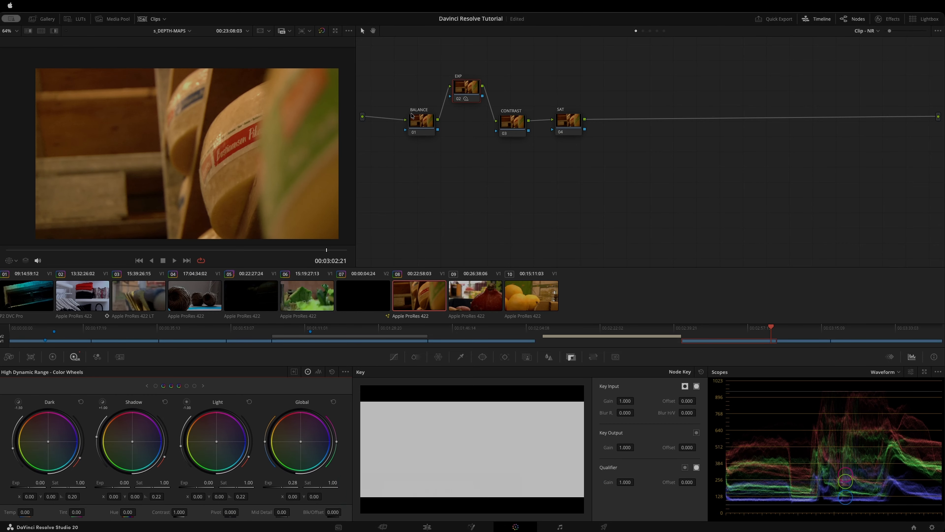
Move the EXP node back between BALANCE and CONTRAST and set its Global exposure to 0.43.
drag(418, 120, 411, 118)
drag(462, 96, 456, 136)
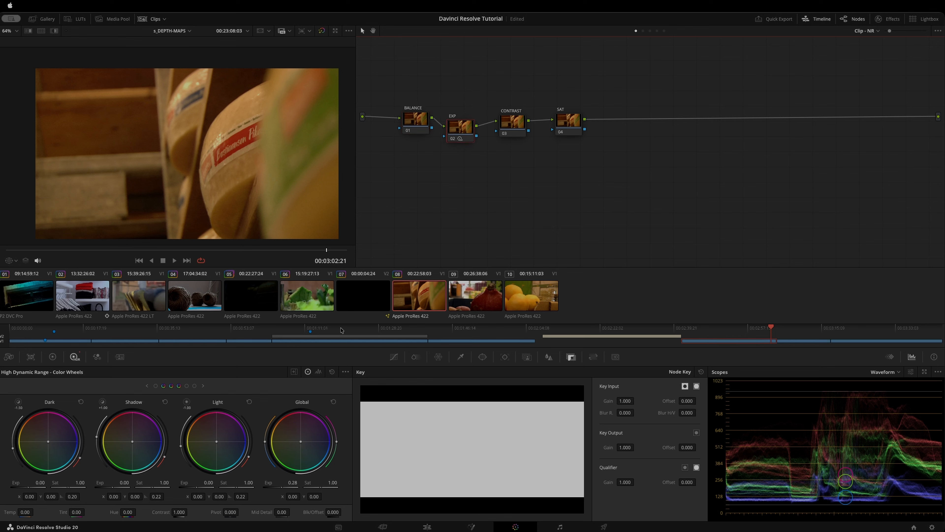
drag(267, 483, 276, 484)
Reset the EXP node's grade and line the node back up in the row between BALANCE and CONTRAST.
drag(460, 126, 459, 127)
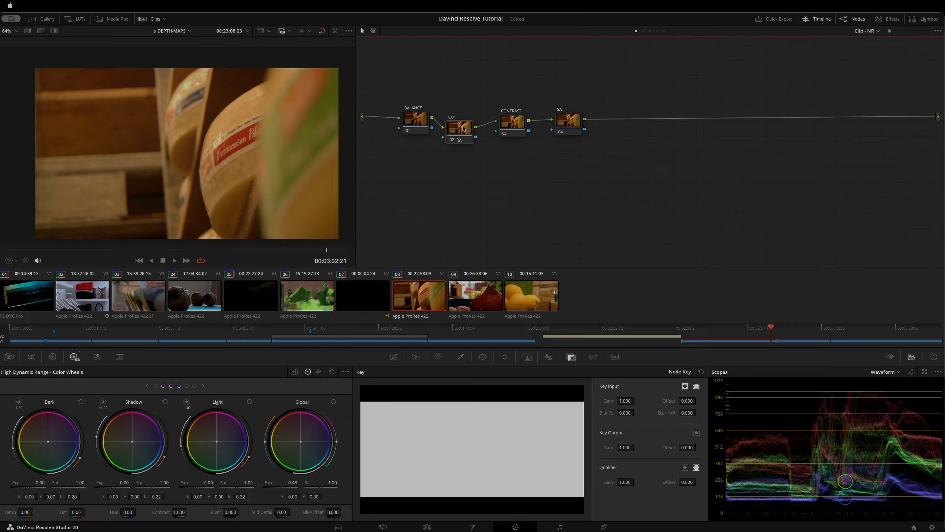
right_click(459, 127)
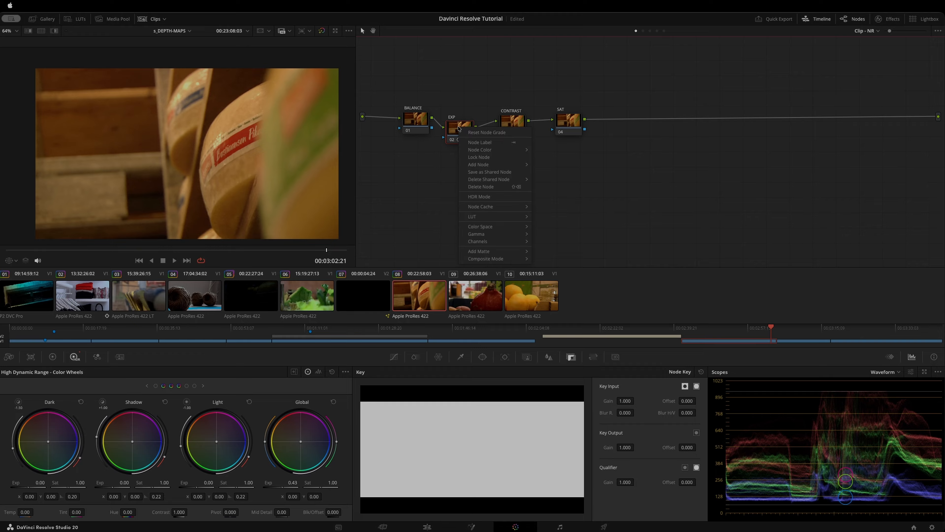
click(484, 132)
drag(461, 126, 461, 115)
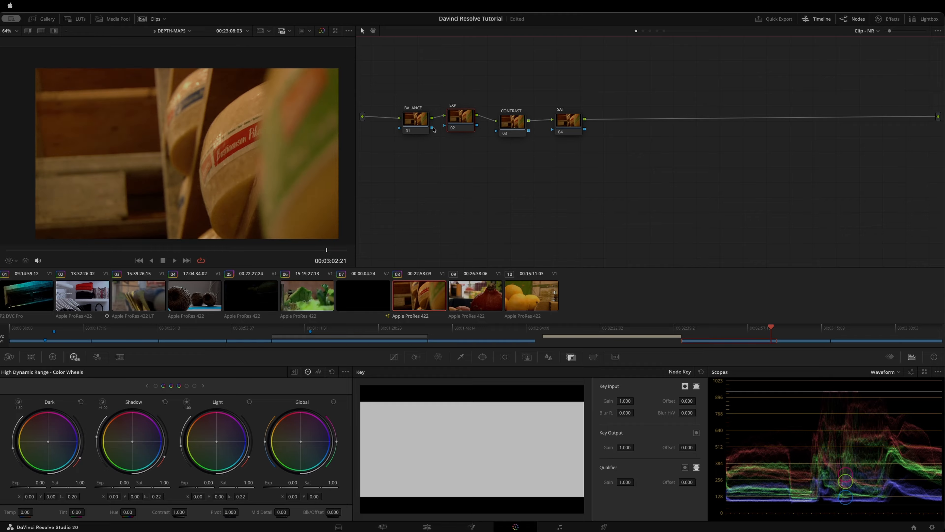
Shift the BALANCE node's Global colour balance to X 0.01, Y -0.01 and set the EXP node's Global exposure to 0.05.
click(413, 126)
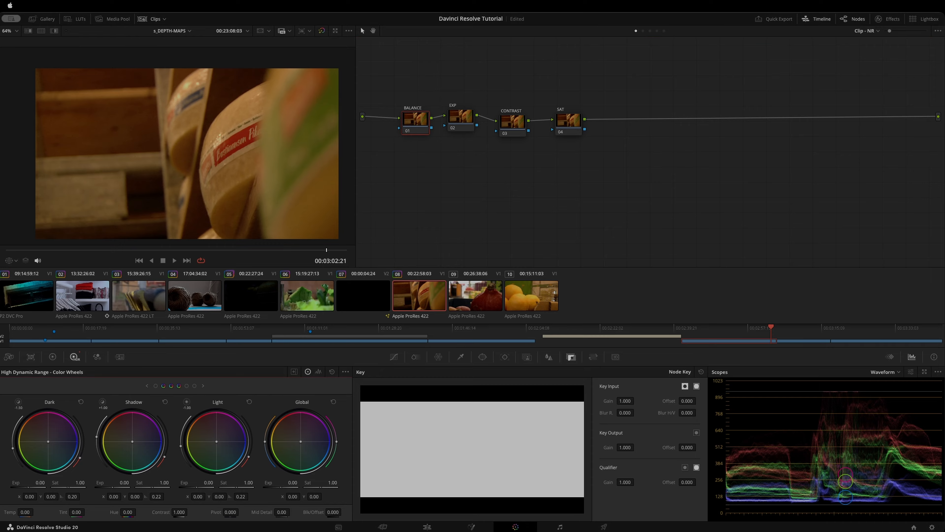
drag(301, 441, 301, 441)
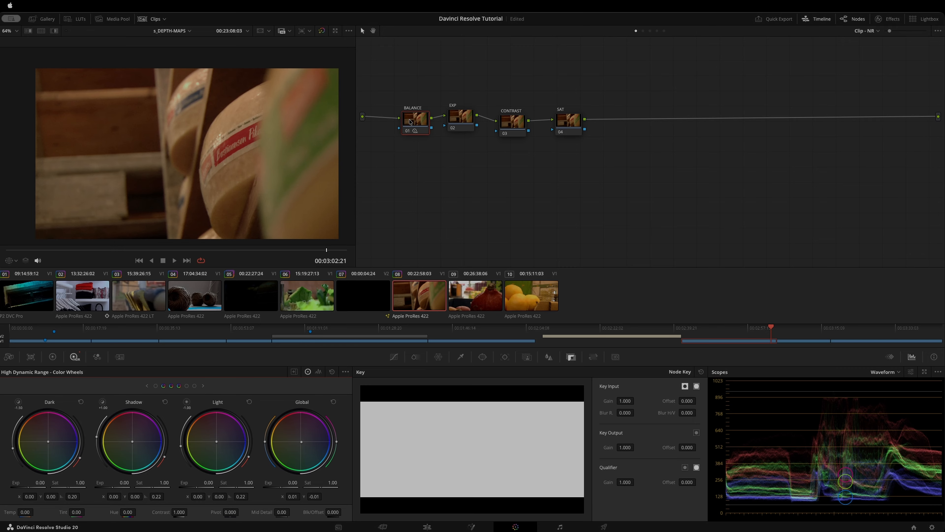
drag(409, 122, 456, 123)
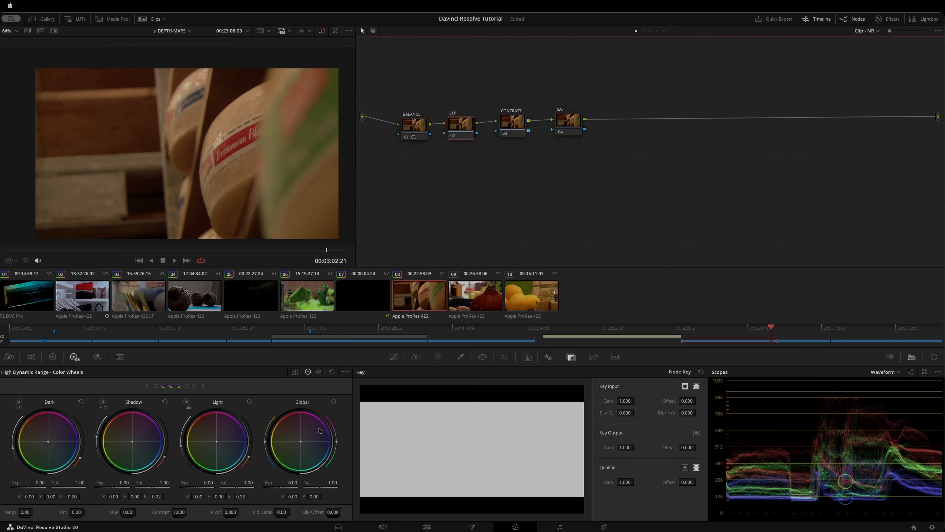
drag(293, 483, 292, 483)
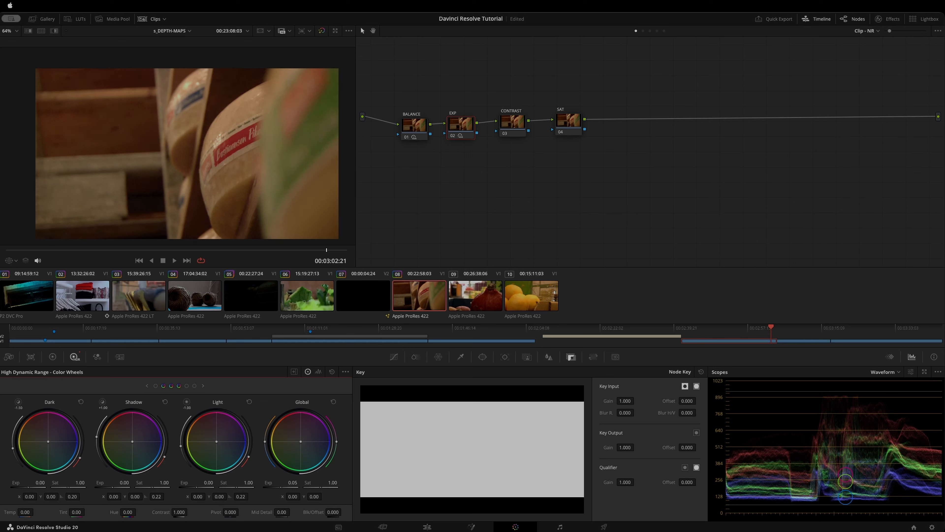
Set Contrast to 1.046 on the CONTRAST node and Global saturation to 1.14 on the SAT node.
drag(508, 121, 508, 126)
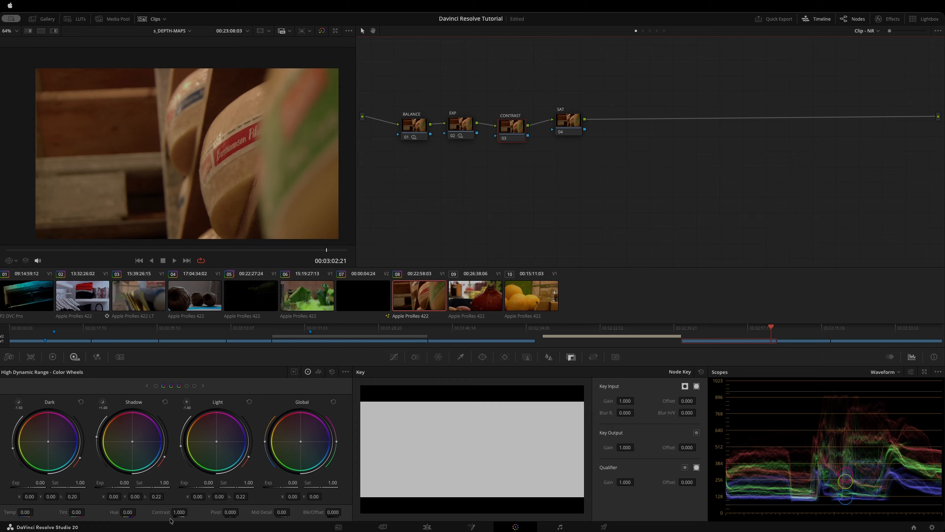
drag(178, 512, 189, 512)
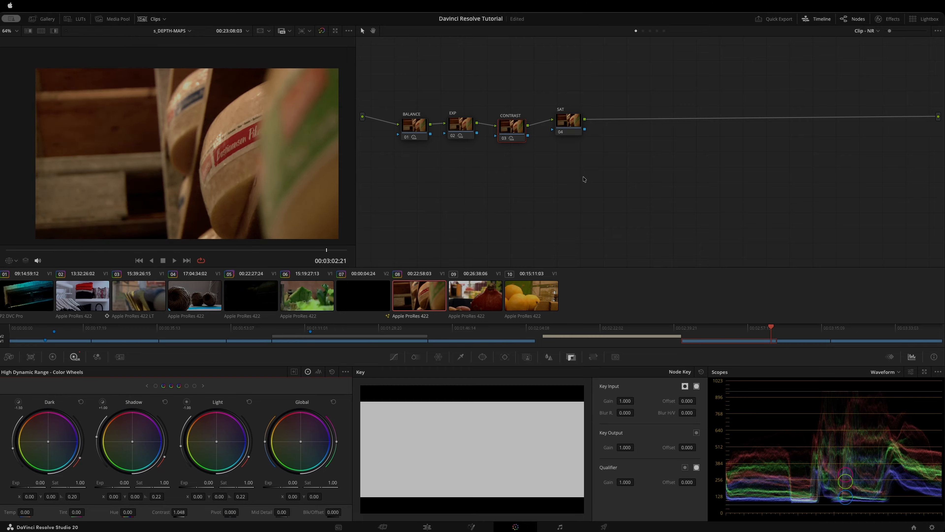
drag(566, 121, 567, 130)
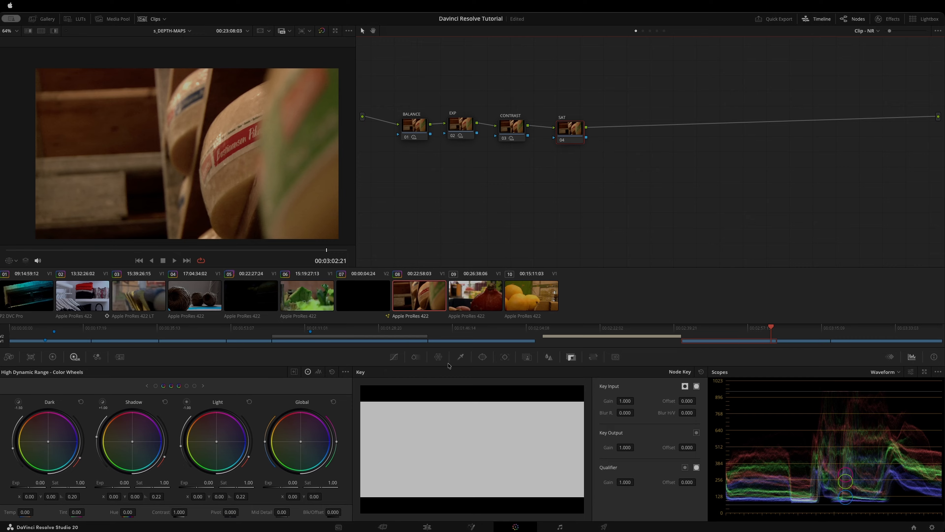
drag(318, 485, 323, 485)
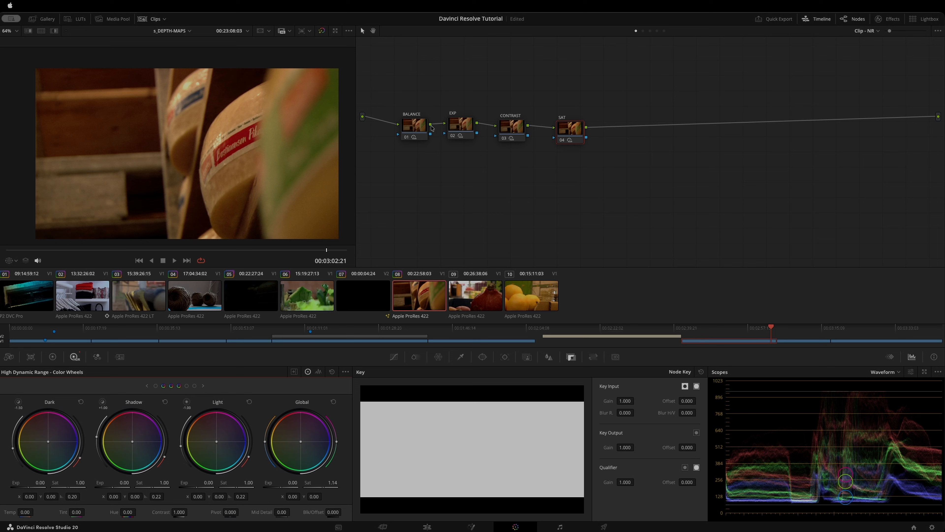
Move the SAT node closer to CONTRAST and append a new serial node after it with some spacing.
drag(391, 69, 588, 195)
drag(569, 127, 558, 128)
click(545, 192)
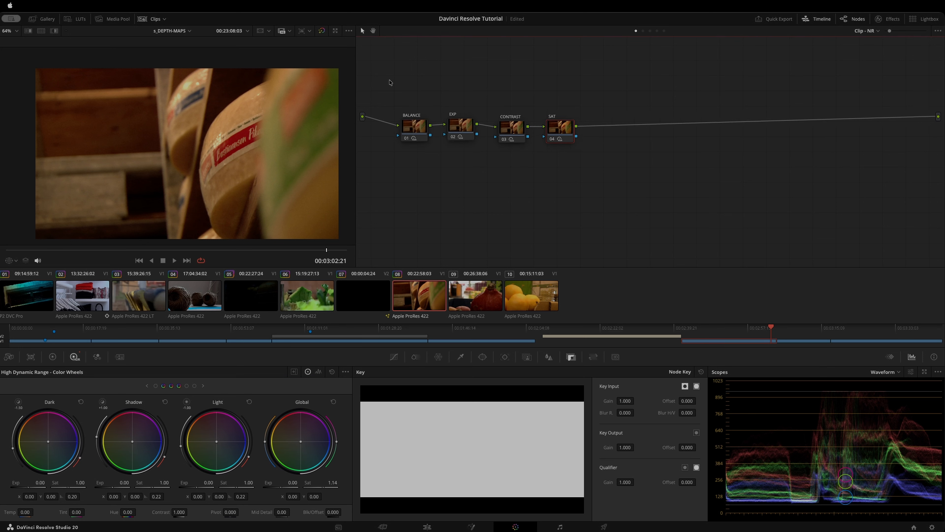
drag(390, 82, 593, 133)
click(562, 126)
key(alt+s)
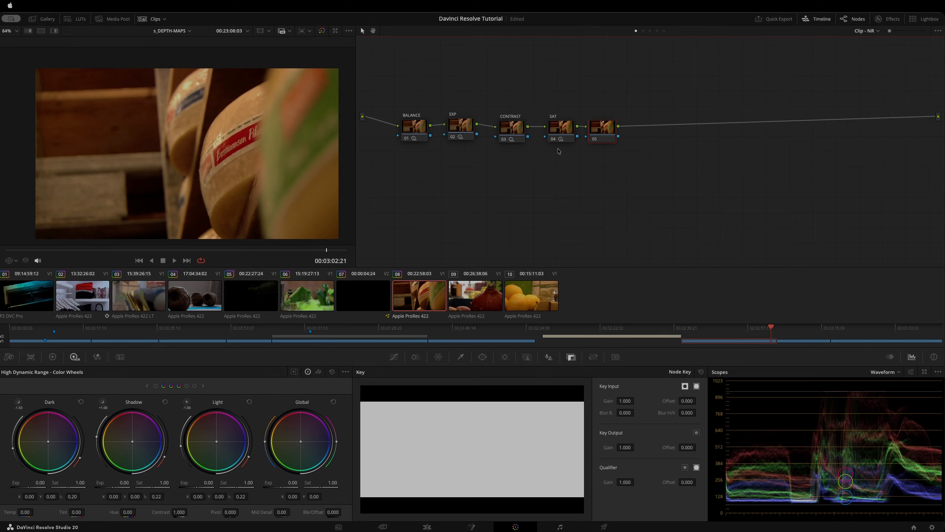
drag(608, 131, 625, 128)
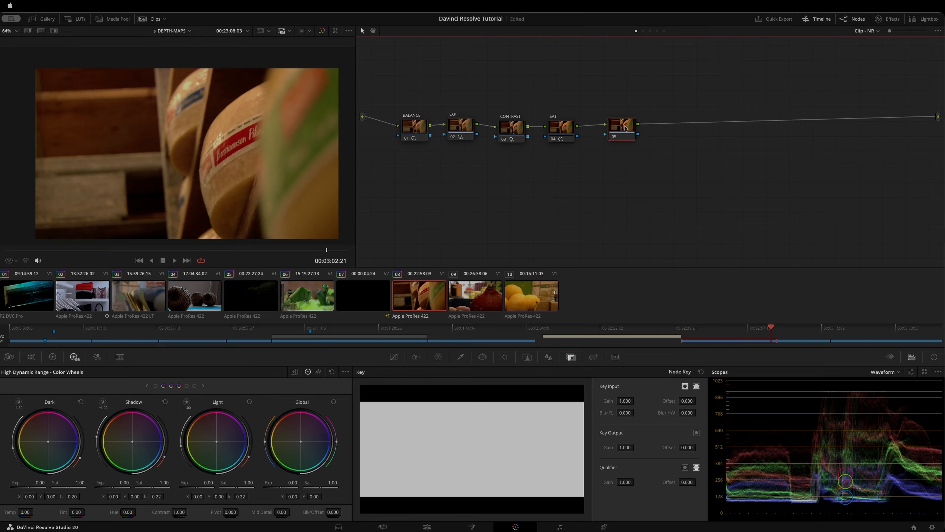
Insert another serial node directly after SAT and space it apart from the last node in the chain.
click(561, 128)
right_click(561, 128)
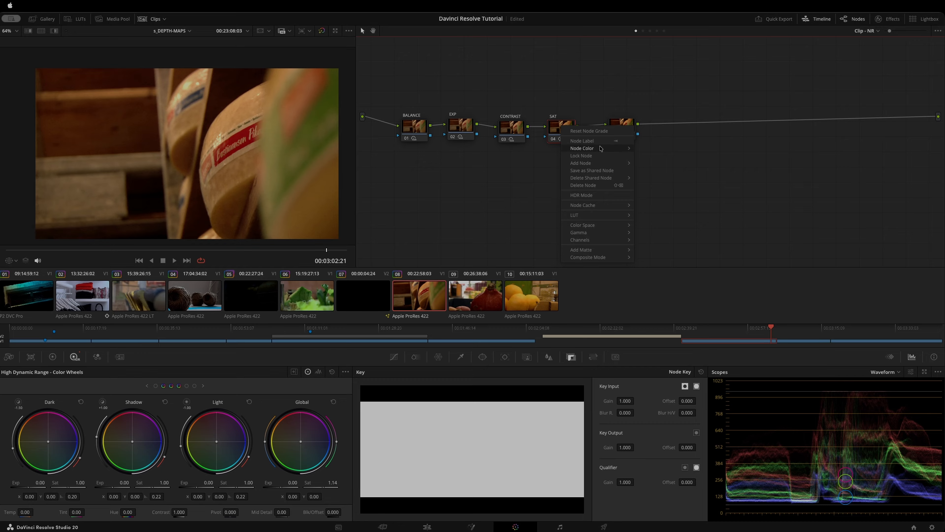
mouse_move(605, 164)
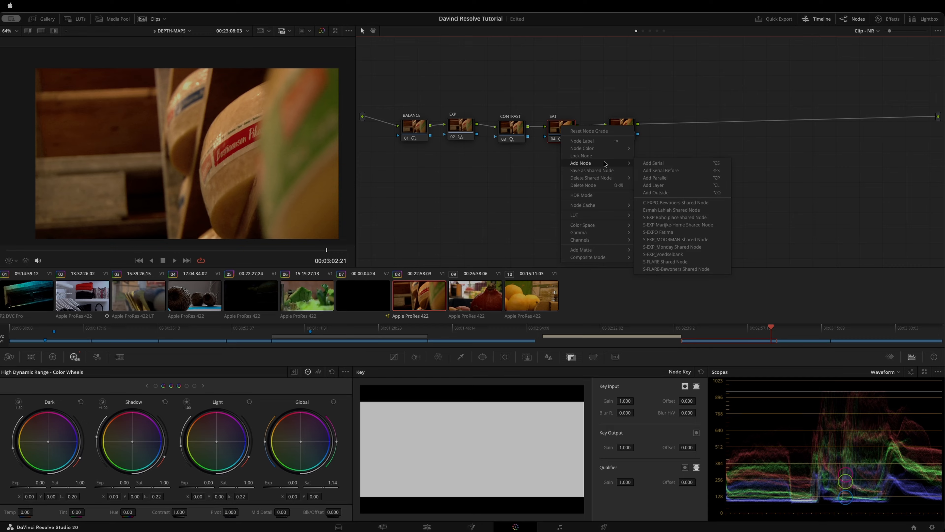
click(675, 164)
drag(624, 129, 685, 129)
drag(604, 155, 561, 127)
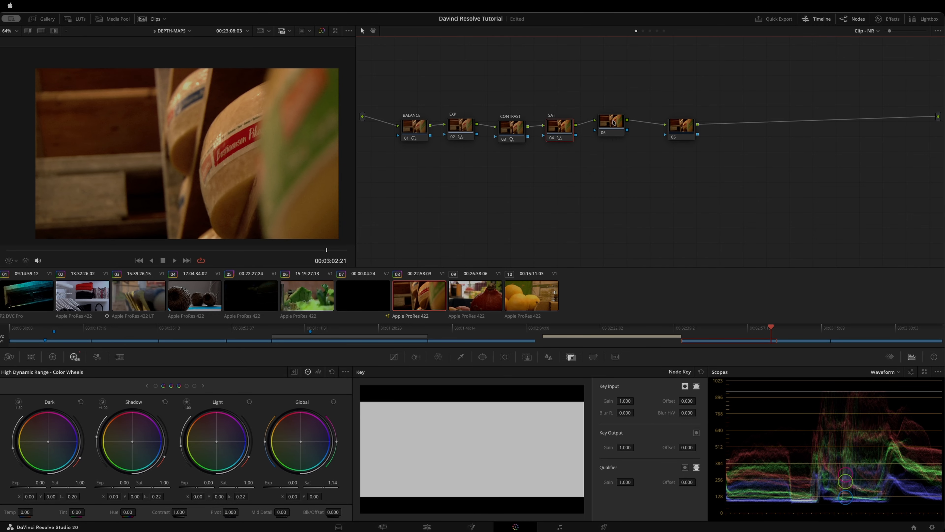
drag(686, 127, 701, 127)
drag(613, 125, 622, 128)
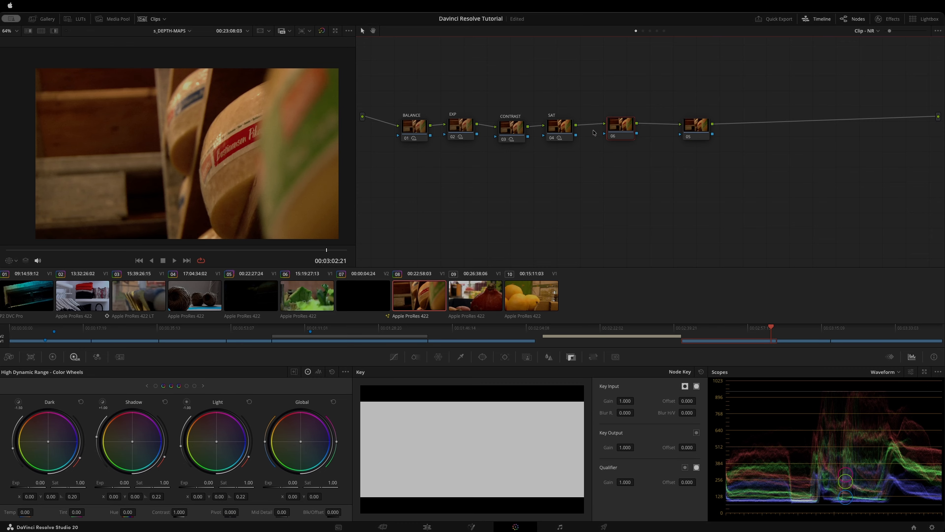
Move the two unlabelled nodes further away from the SAT node, leaving a clear gap in the chain.
drag(588, 101, 734, 177)
mouse_move(696, 127)
mouse_down()
mouse_move(725, 119)
mouse_move(725, 131)
mouse_up()
click(693, 171)
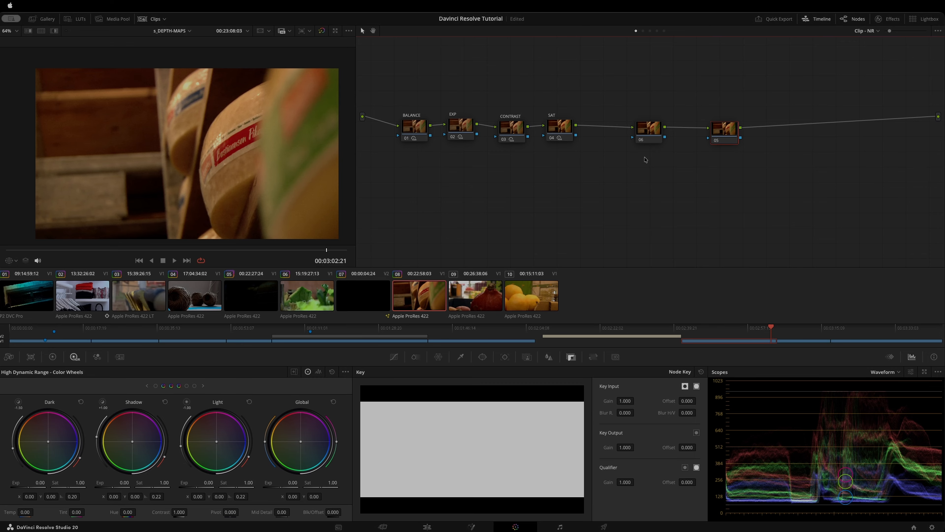
drag(628, 85, 747, 182)
drag(725, 131, 732, 132)
click(678, 168)
drag(641, 142, 644, 143)
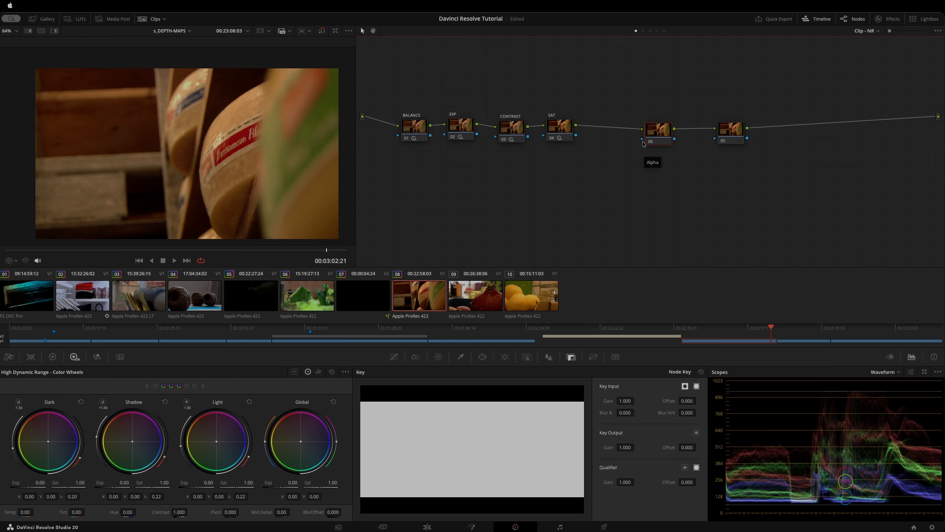
At 00:02:48:07, add a circle window on node 06 and stretch it into a tall ellipse over the green-labelled cheese, size about 53.64, aspect 21.10.
mouse_move(205, 249)
mouse_down()
mouse_move(80, 249)
mouse_move(99, 255)
mouse_up()
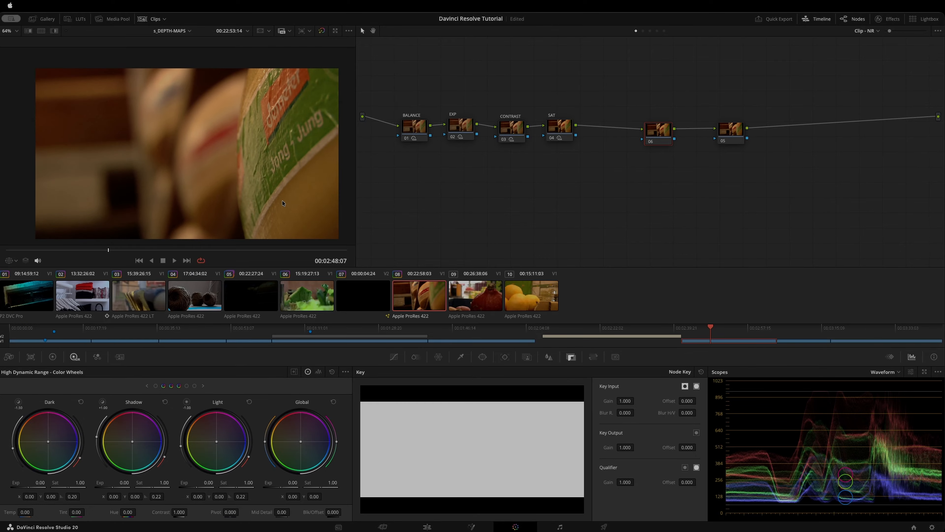
drag(666, 129, 658, 127)
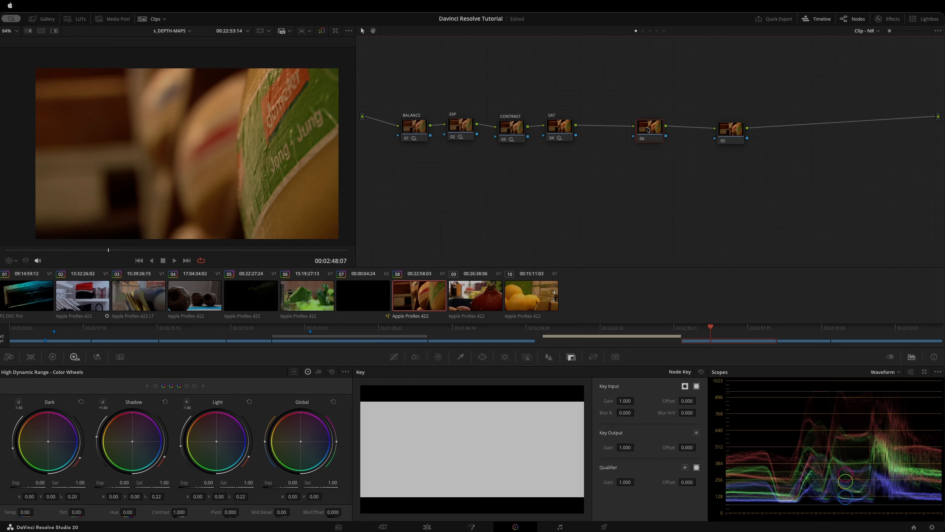
click(483, 359)
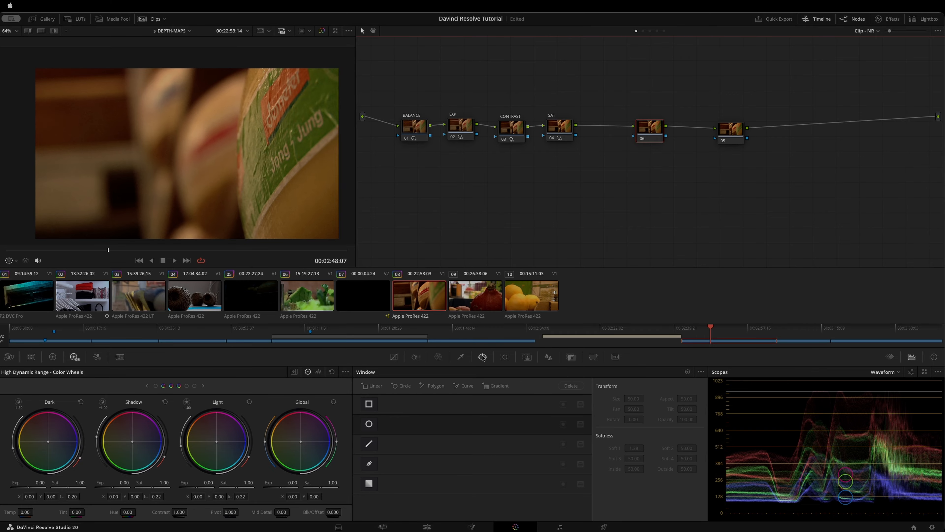
click(368, 424)
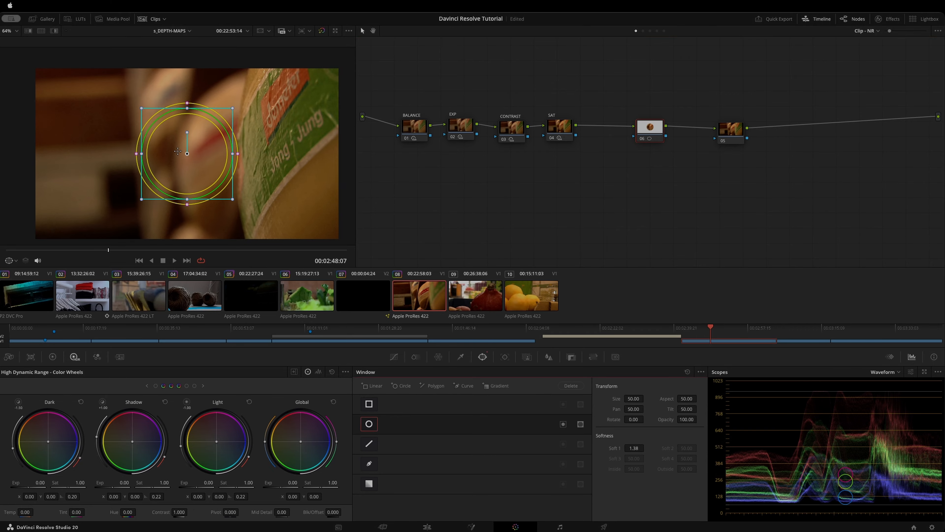
drag(187, 197, 292, 268)
drag(242, 131, 230, 130)
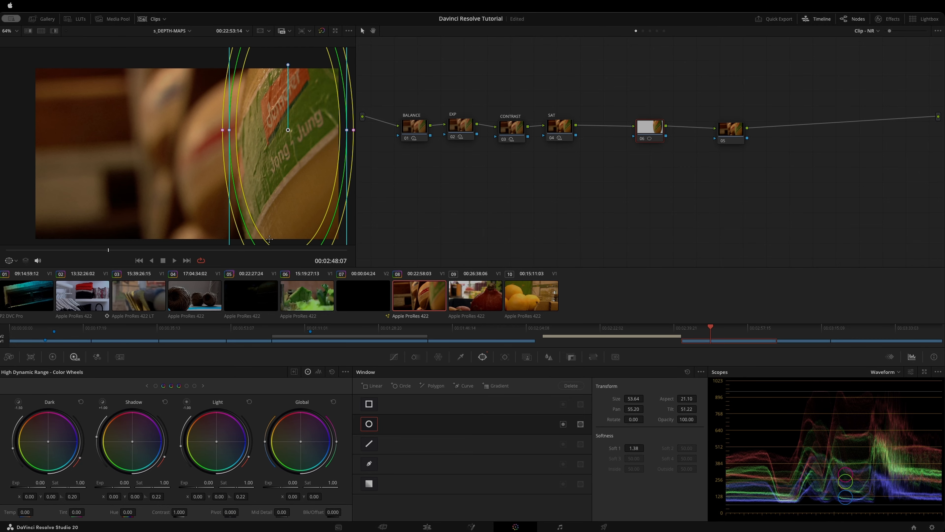
Add a timeline marker at 00:02:48:07 and save the project.
key(m)
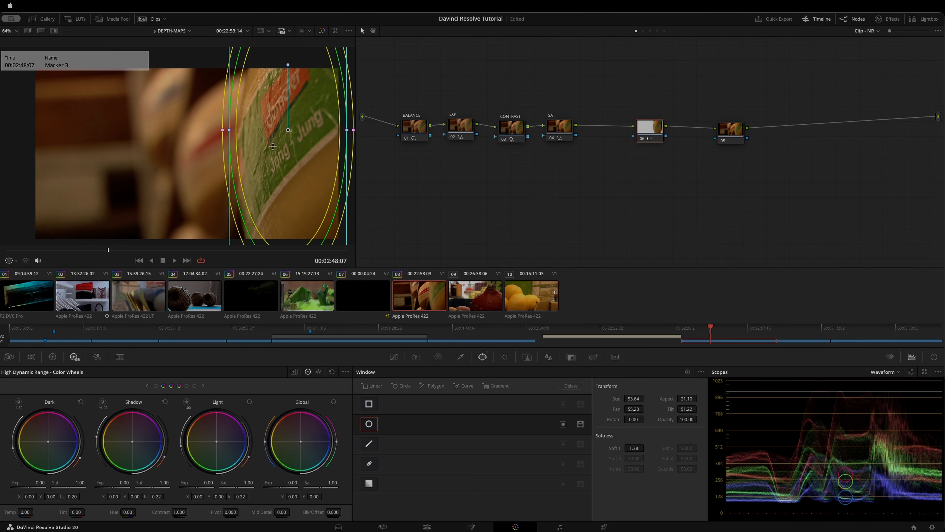
key(super+s)
click(406, 193)
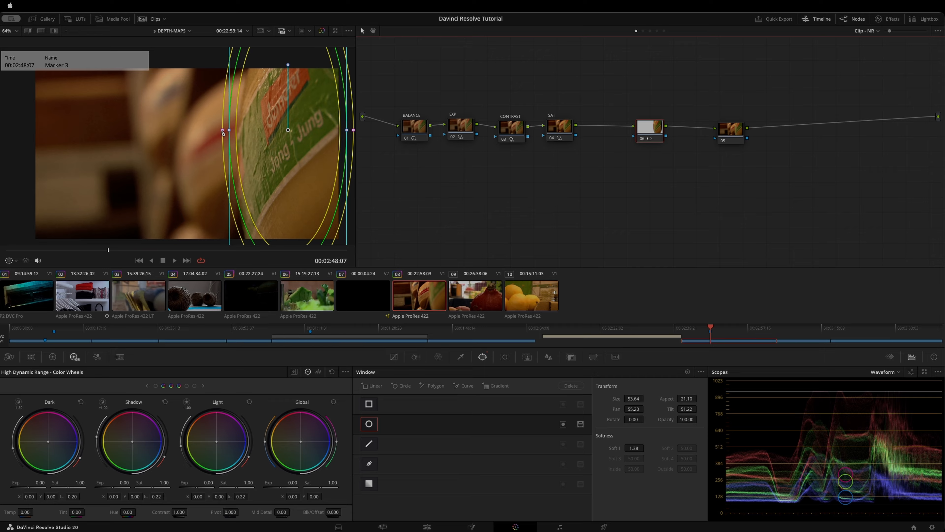
Set the circle window's softness to 1.50 and raise node 06's Global exposure to 0.95.
drag(224, 131, 235, 132)
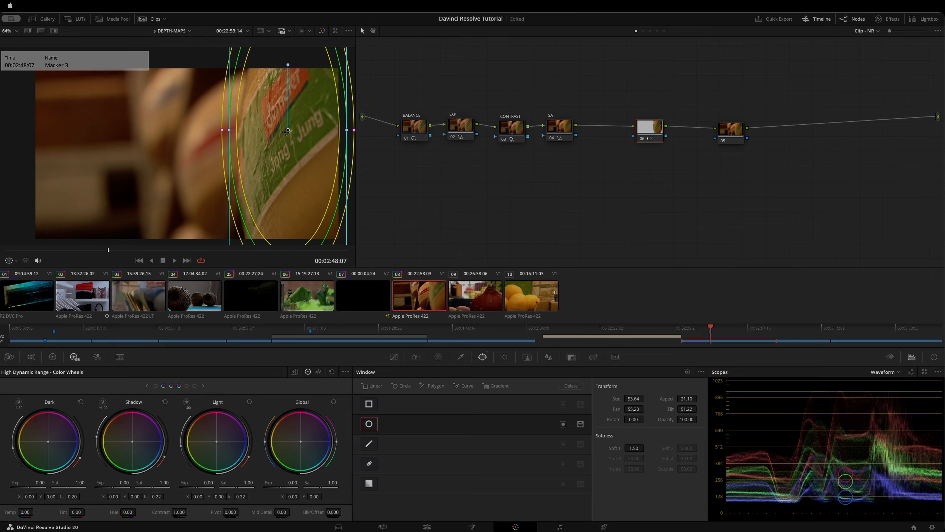
drag(641, 128, 633, 131)
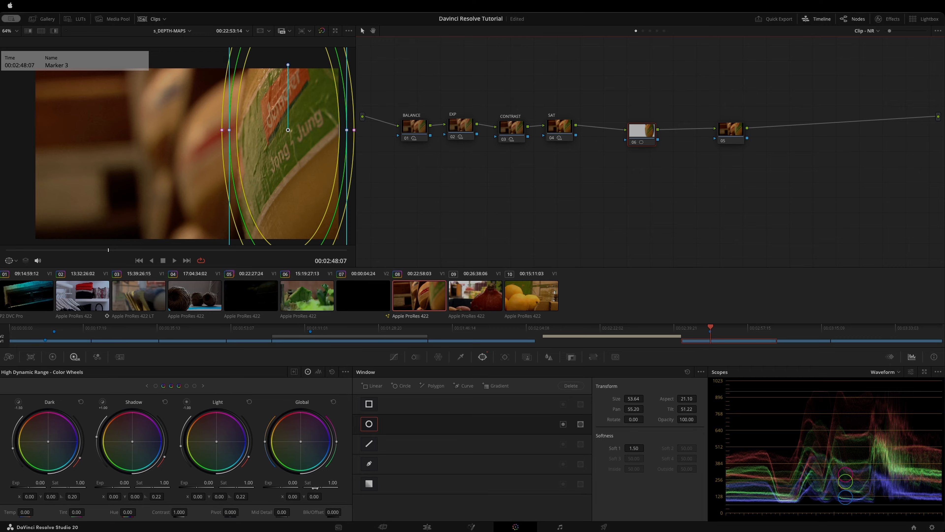
drag(282, 483, 317, 483)
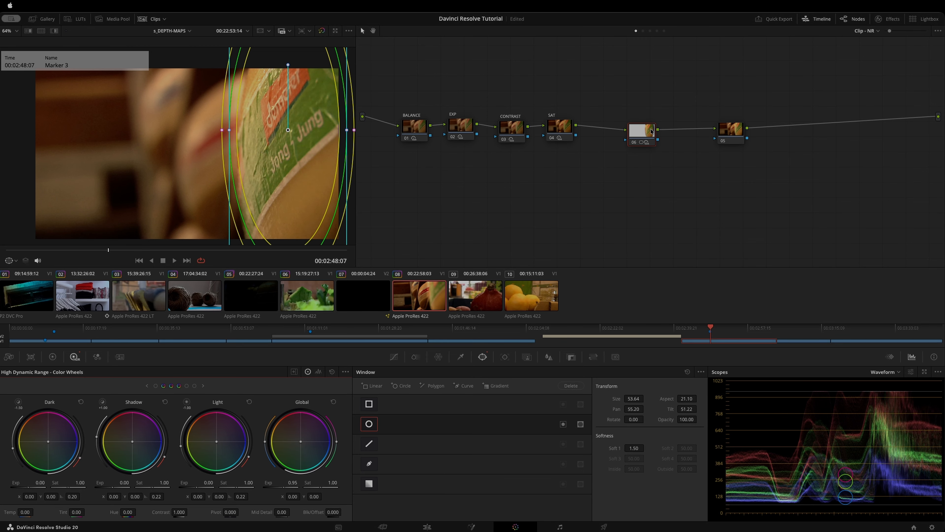
Move nodes 06 and 05 closer to SAT and increase the circle window's softness to 4.52.
drag(652, 131, 639, 126)
drag(730, 135, 627, 127)
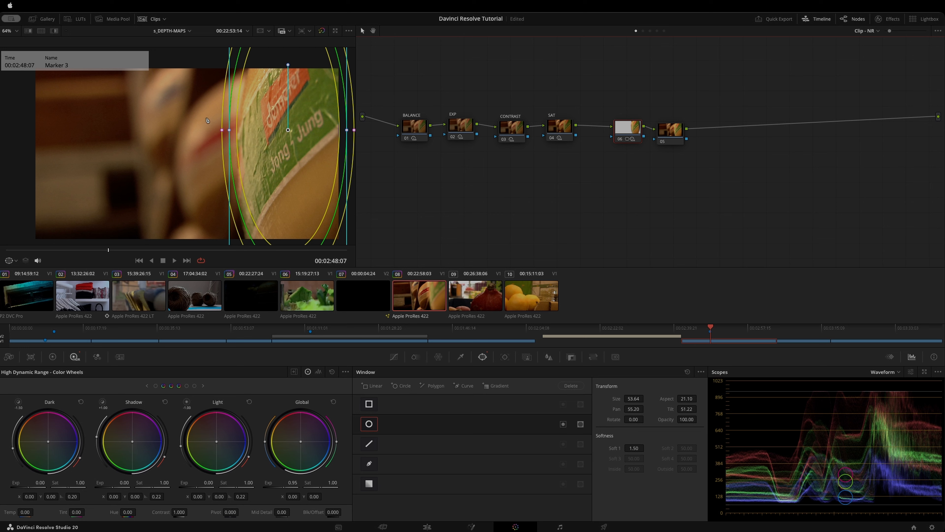
drag(222, 134, 207, 130)
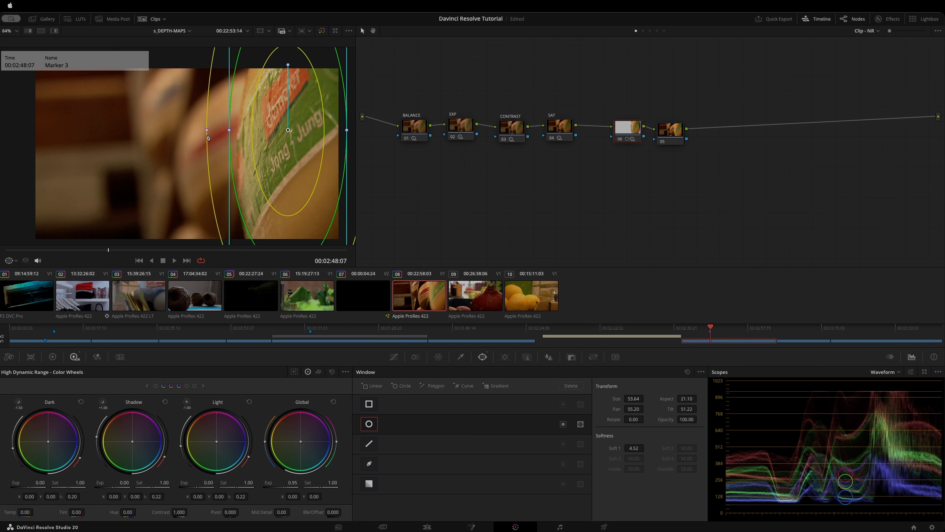
drag(633, 126, 630, 128)
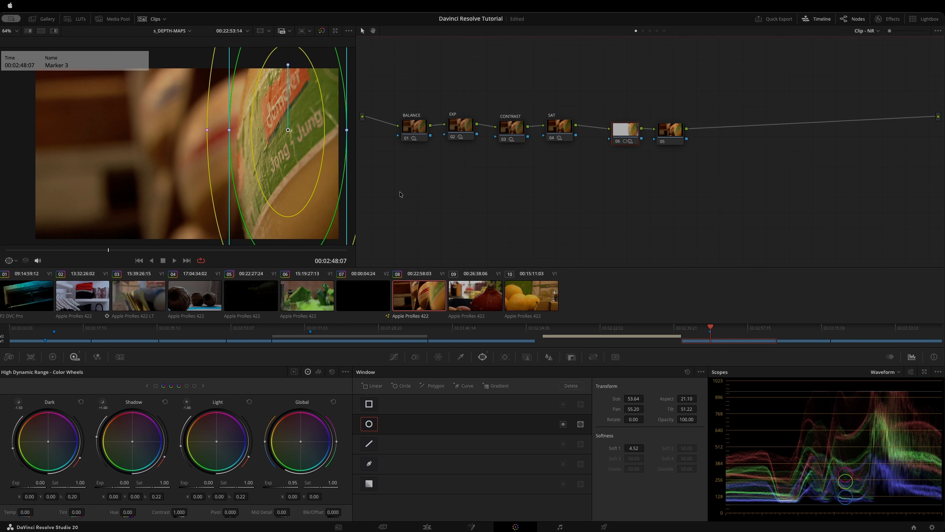
Disable node 06 to compare the image without its windowed exposure lift.
right_click(627, 123)
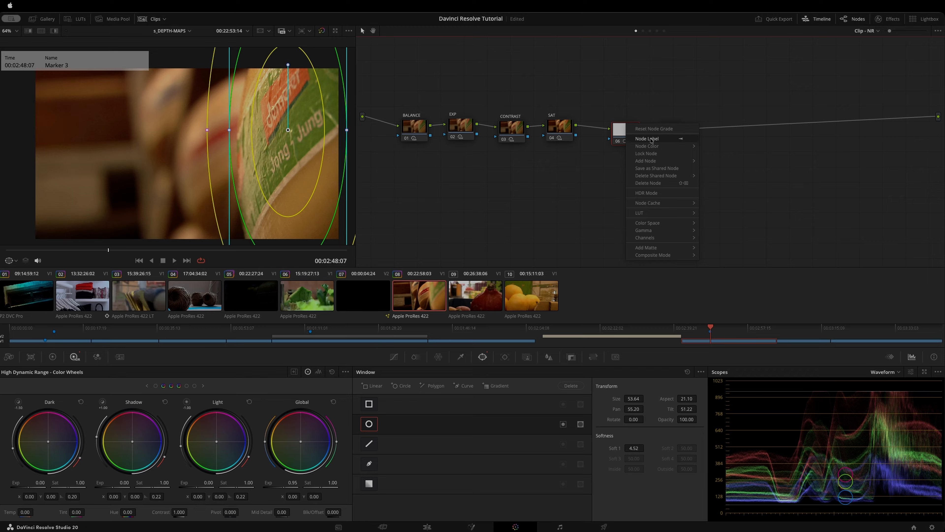
click(616, 132)
click(617, 143)
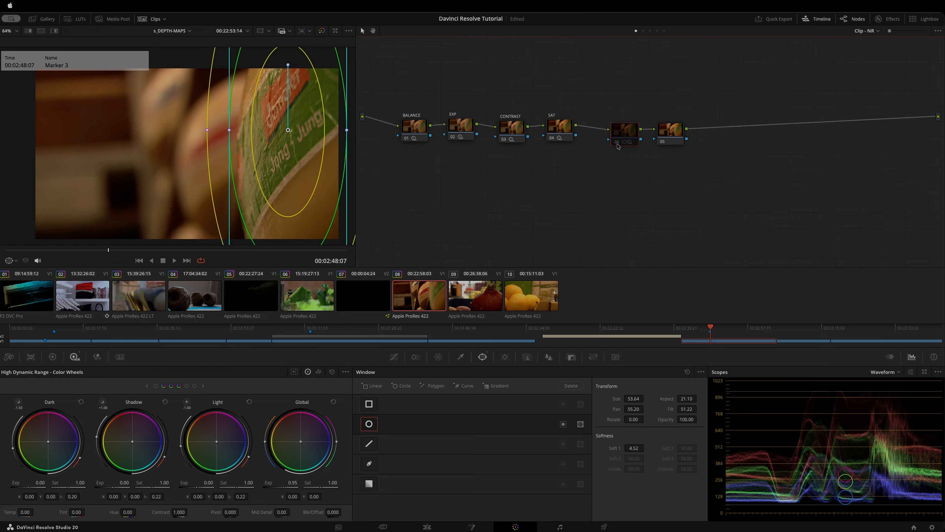
Re-enable node 06 and turn off the viewer's window overlay.
click(617, 144)
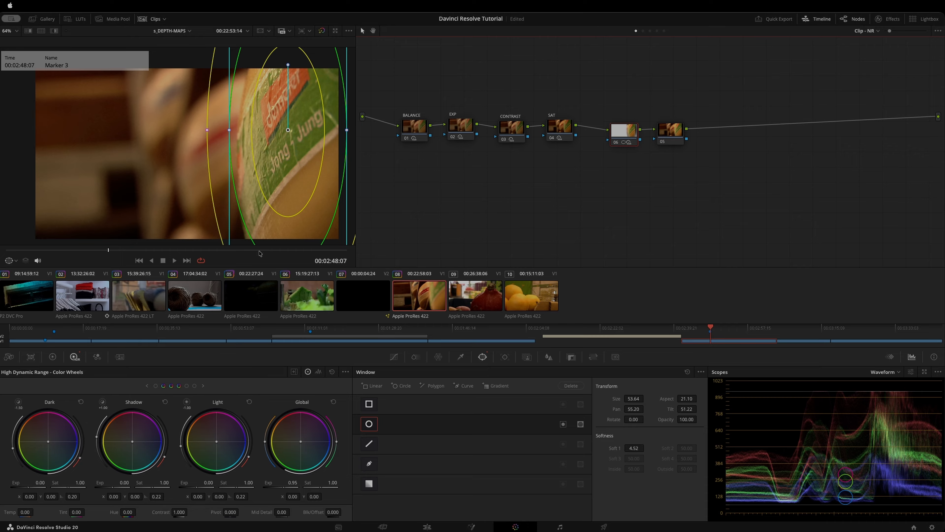
click(15, 261)
click(21, 282)
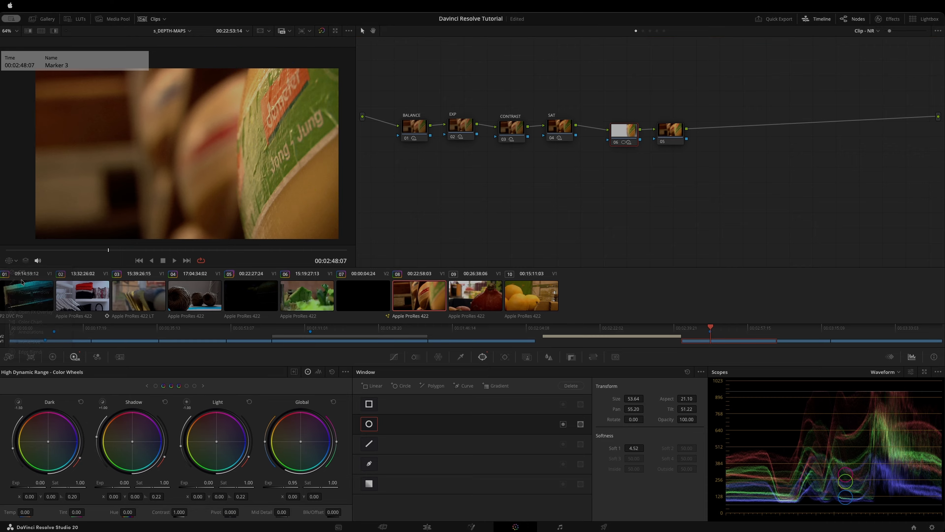
Toggle node 06 off and on again to compare the image with and without its windowed exposure lift.
click(636, 138)
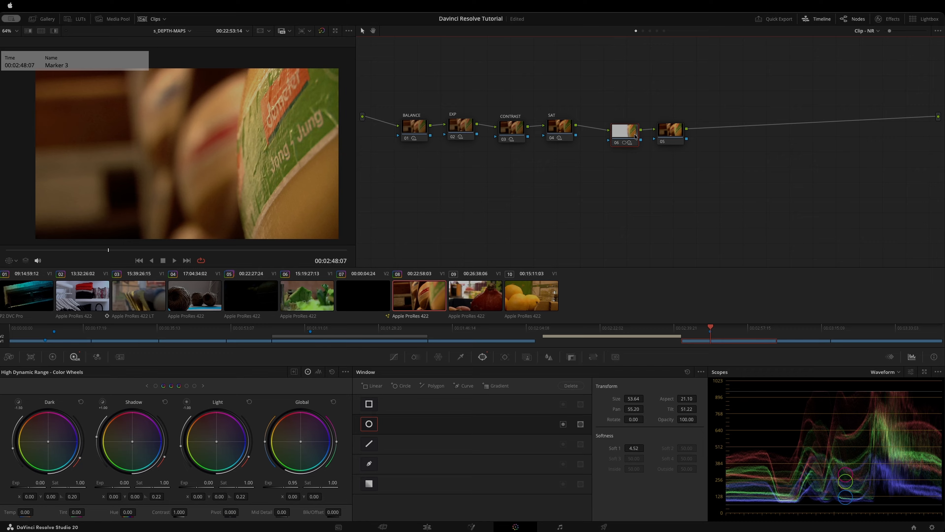
click(617, 143)
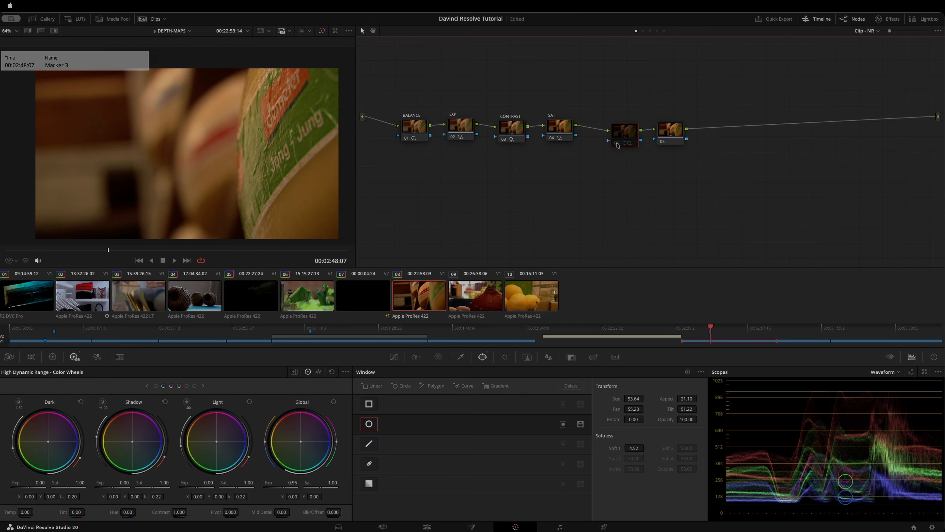
click(617, 143)
drag(624, 134, 622, 134)
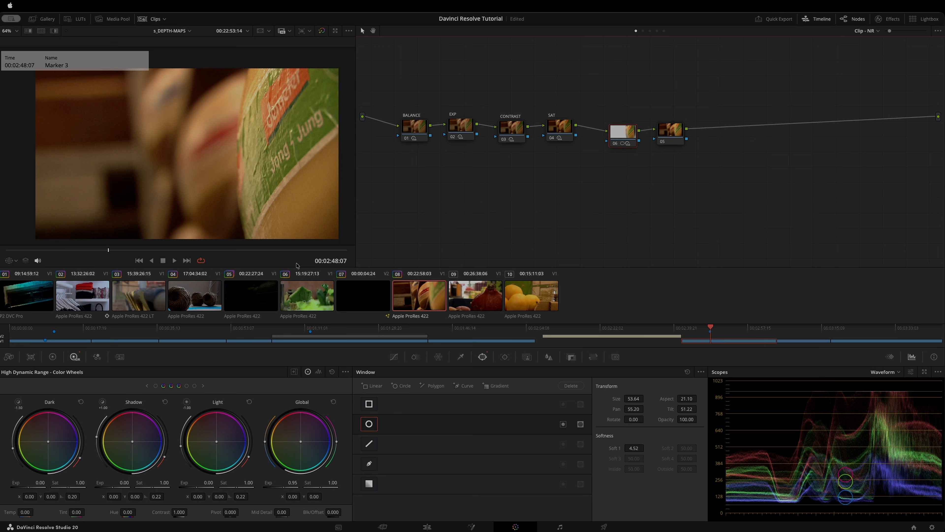
Display node 06's matte in the Key palette and set the viewer overlay to Power Window.
click(664, 133)
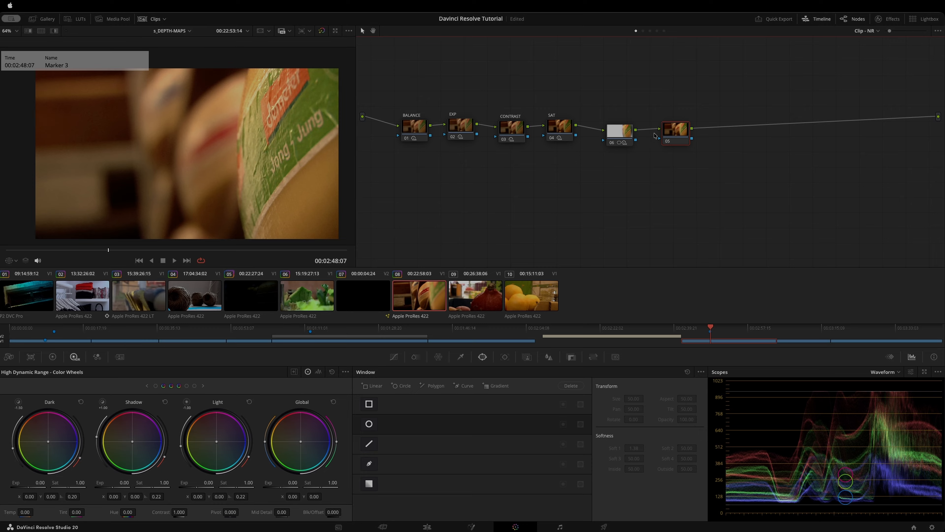
click(629, 139)
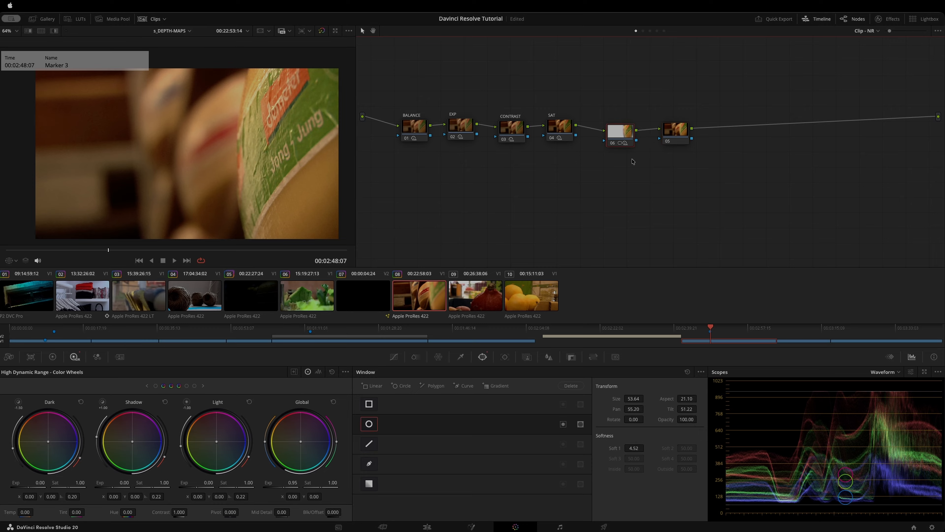
click(571, 357)
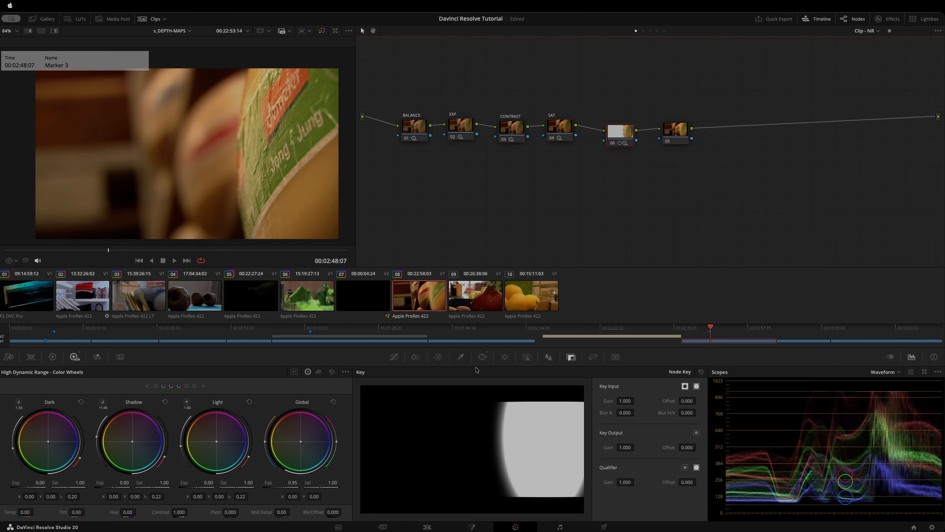
click(483, 357)
click(572, 357)
click(14, 260)
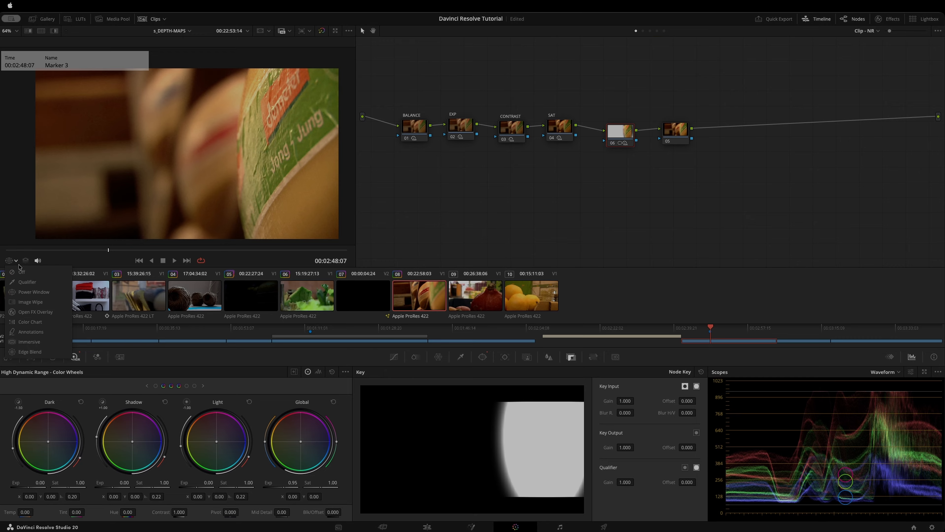
click(31, 296)
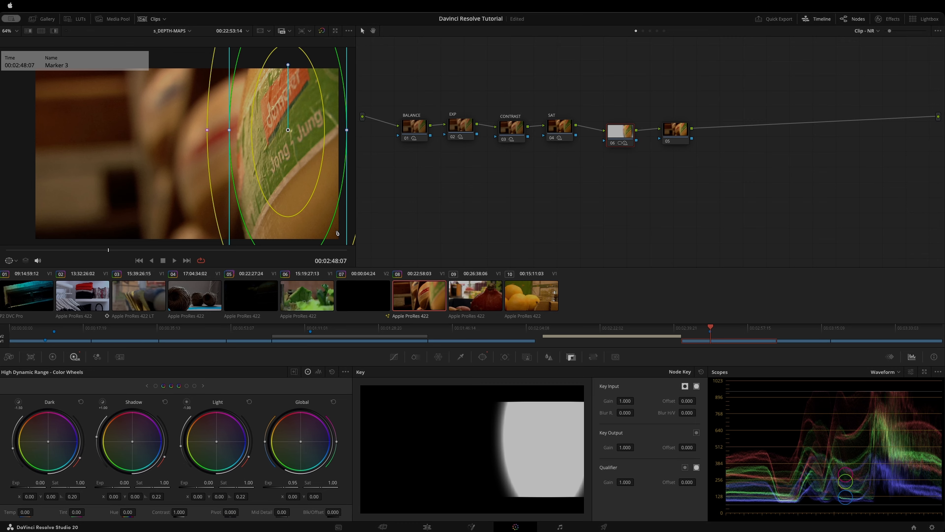
Connect node 06's key output to node 05's key input.
drag(634, 139, 631, 137)
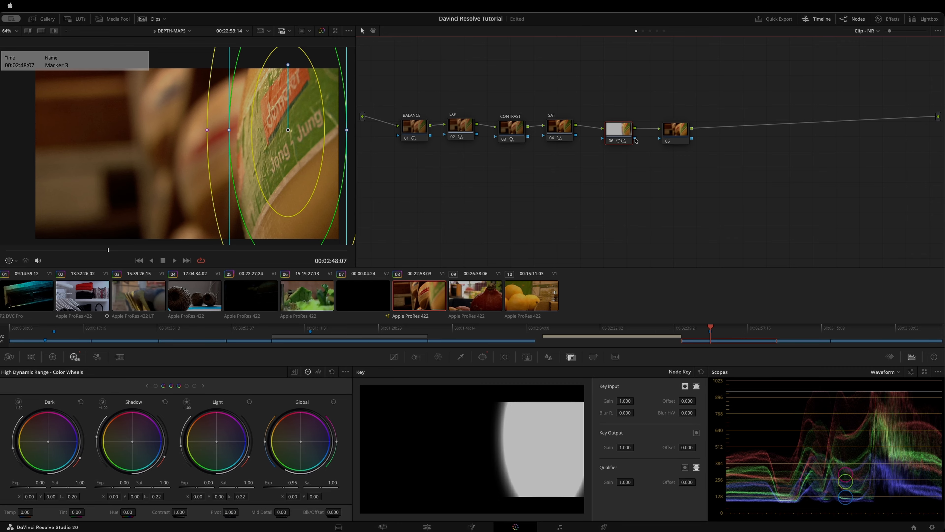
drag(639, 198, 616, 194)
drag(649, 196, 665, 140)
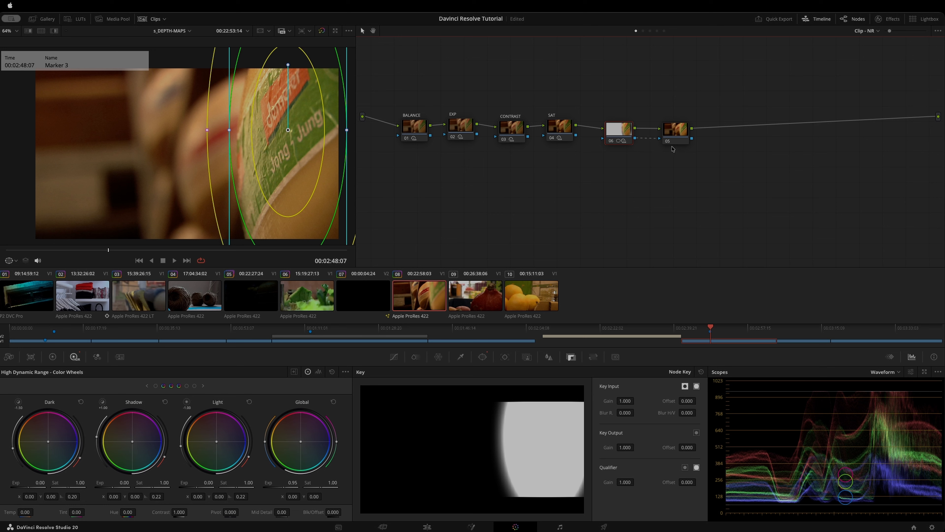
Delete the last node in the chain and select the remaining windowed node after SAT.
click(674, 131)
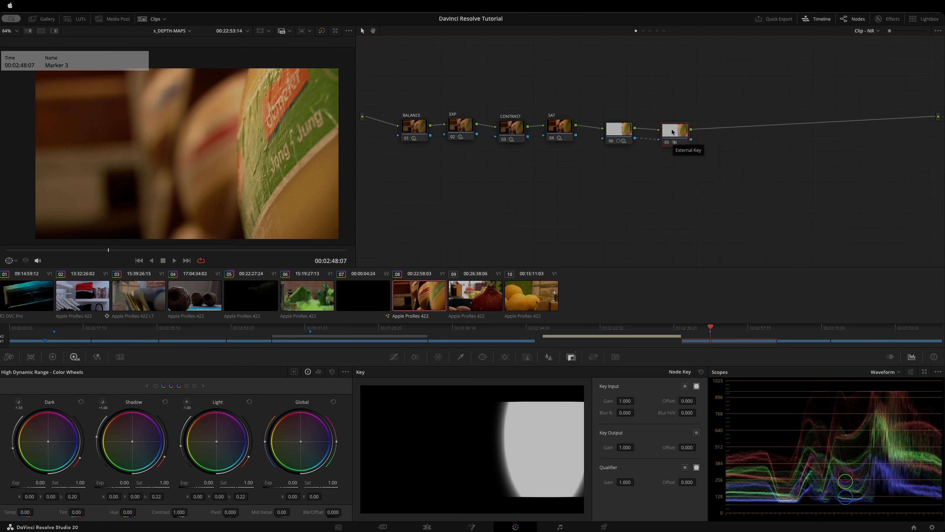
key(Delete)
drag(619, 131, 617, 132)
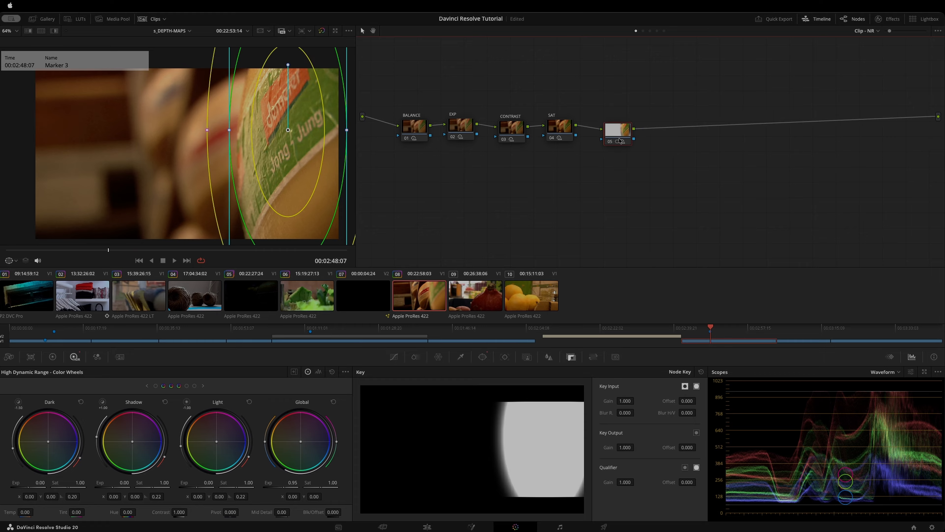
Add an outside node after the windowed node 05 and space the two nodes out after SAT.
right_click(623, 131)
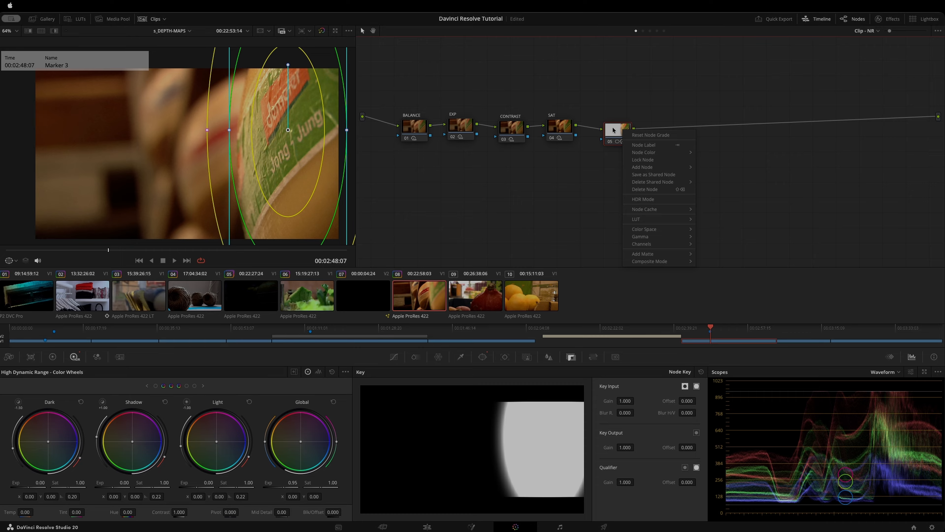
mouse_move(668, 153)
mouse_move(678, 168)
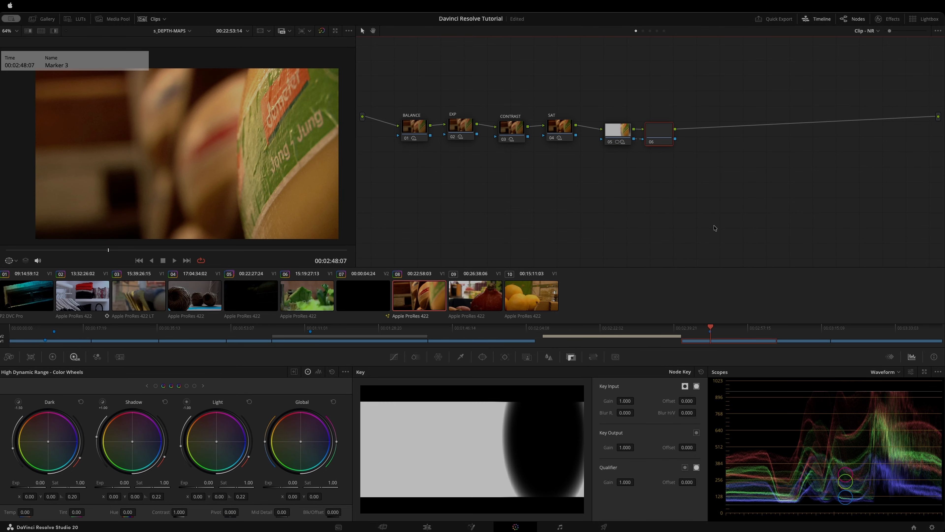
click(733, 197)
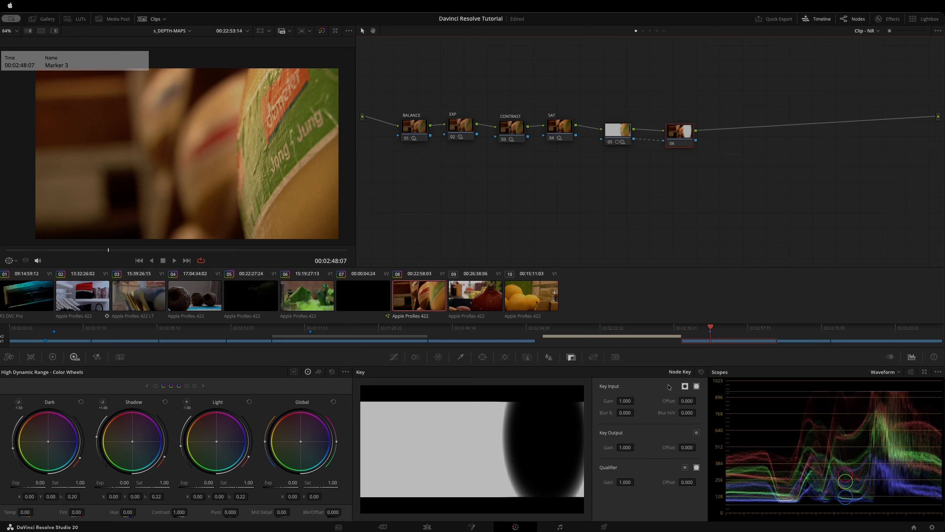
drag(681, 137, 684, 136)
drag(610, 133, 604, 125)
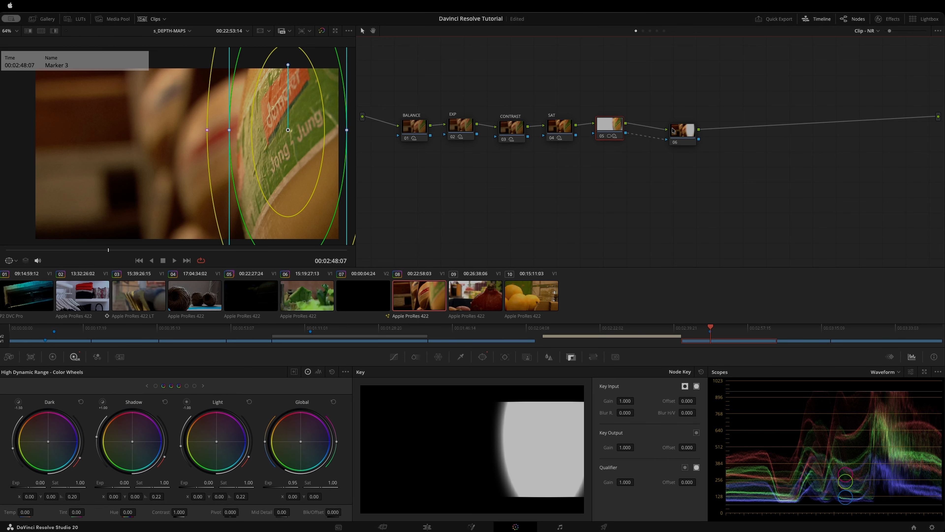
drag(673, 130, 658, 128)
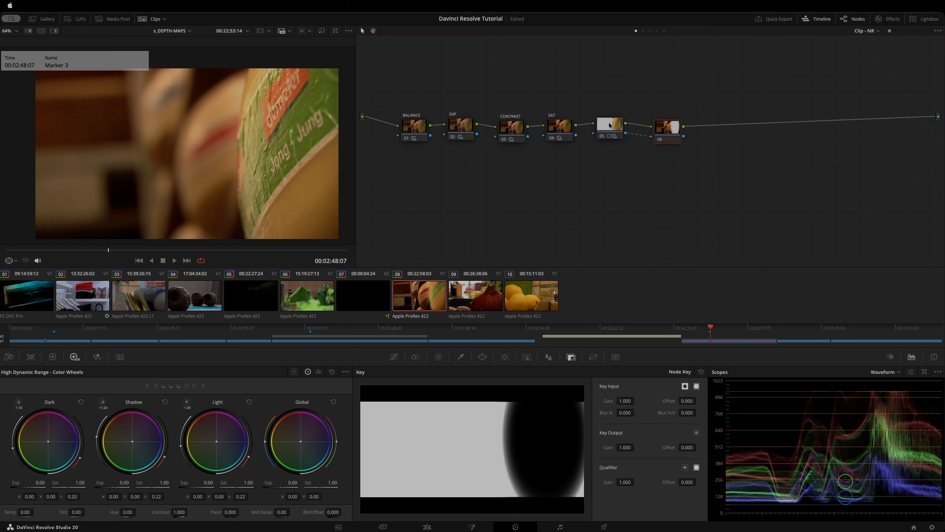
Compare the mattes of nodes 05 and 06 and lower outside node 06's Global exposure to darken the background.
click(608, 136)
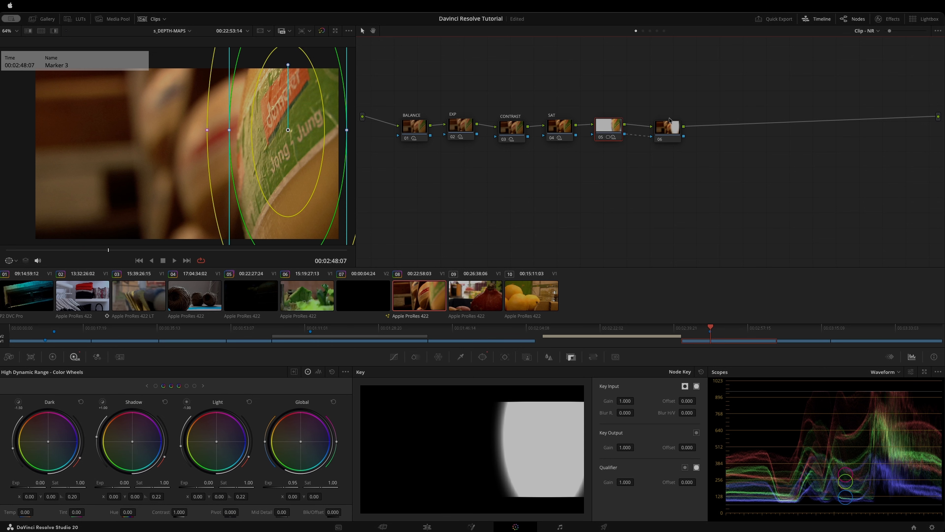
click(668, 128)
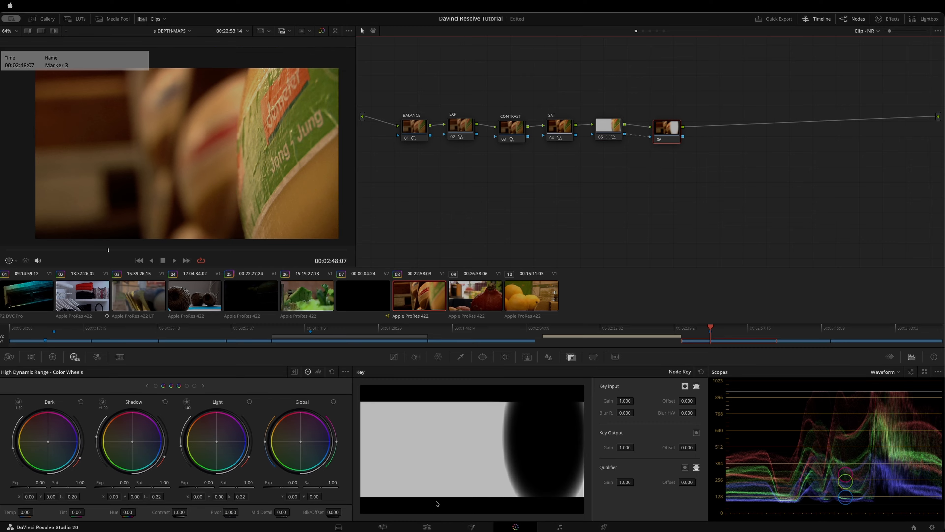
click(287, 487)
drag(287, 487, 255, 487)
Lower windowed node 05's Global exposure to 0.89 and widen its circle window toward the background with a softer edge.
click(618, 135)
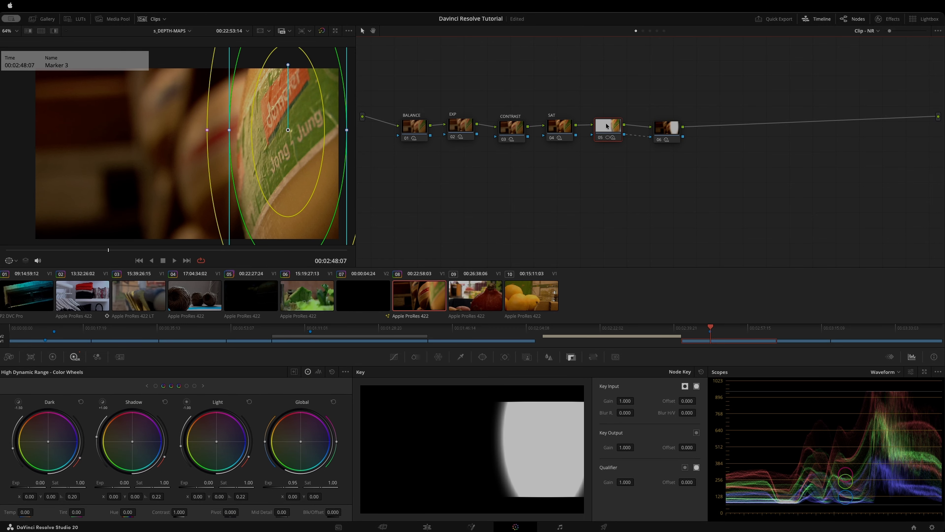
click(281, 483)
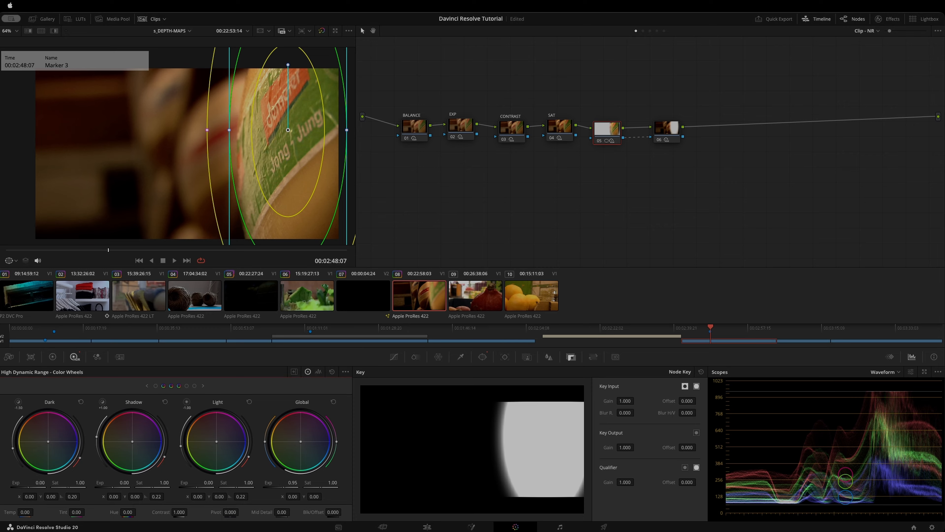
drag(282, 483, 280, 483)
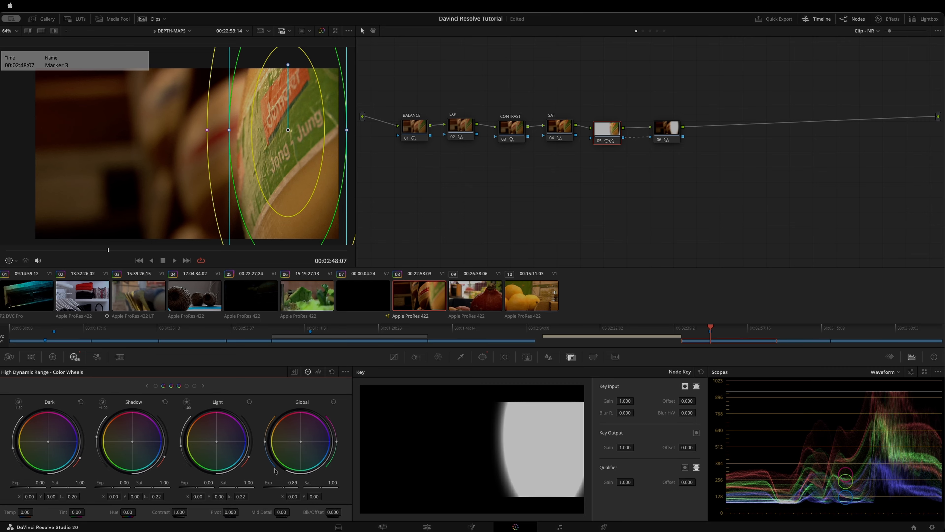
drag(229, 131, 158, 131)
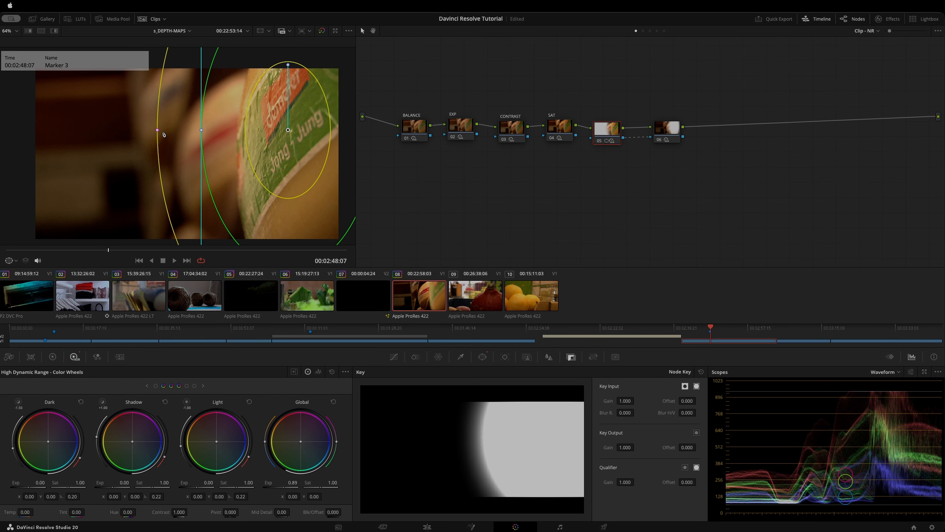
Fine-tune the Global exposure on outside node 06 and return to windowed node 05.
click(670, 127)
mouse_move(292, 483)
mouse_down()
mouse_move(304, 483)
mouse_move(292, 483)
mouse_up()
click(606, 130)
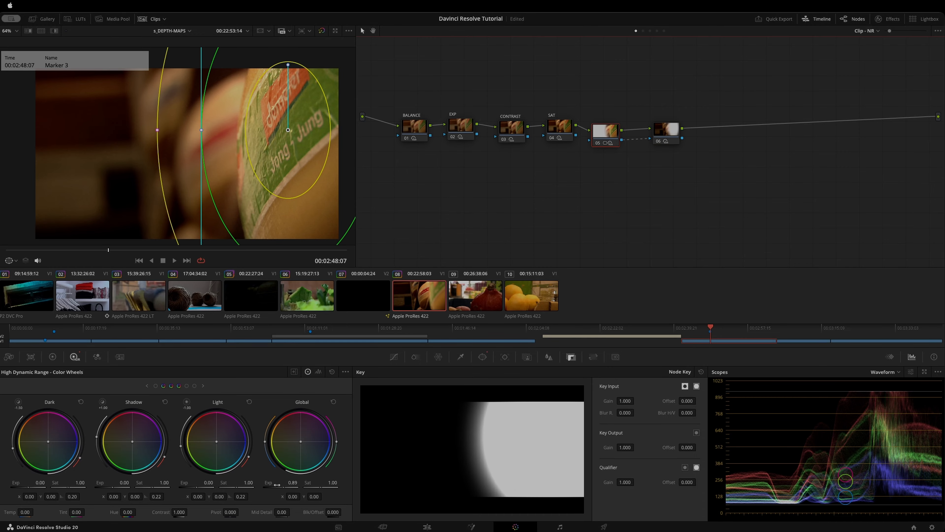
click(291, 482)
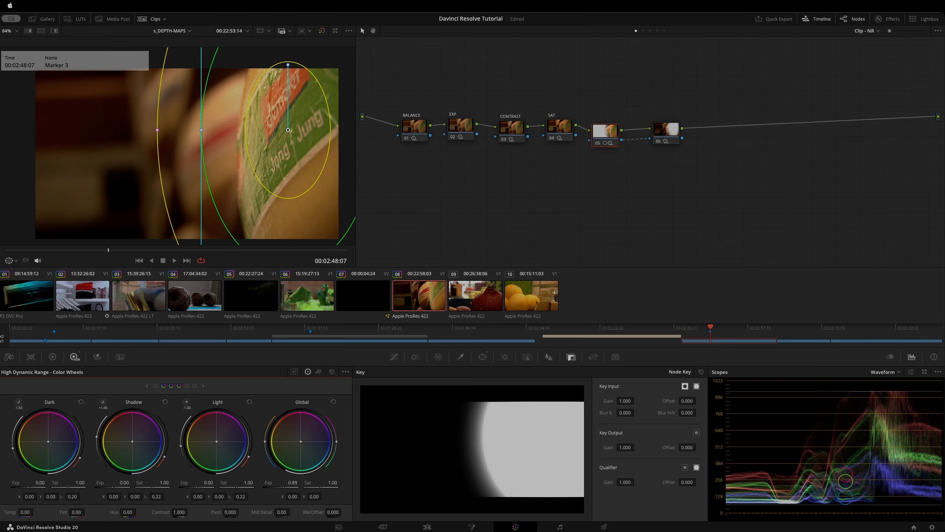
drag(291, 483, 291, 482)
drag(604, 138, 603, 139)
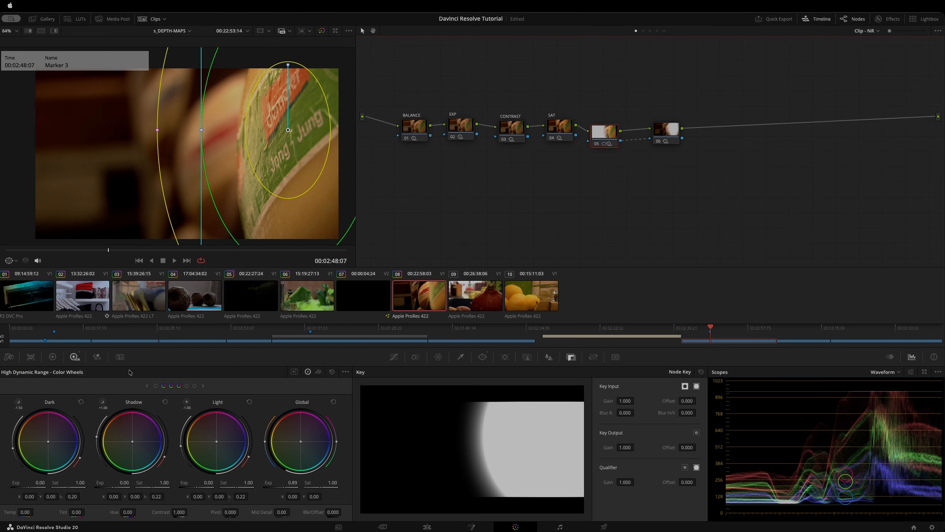
Hide the window overlay and toggle node 05 off and on to compare the image with and without the relighting.
click(9, 260)
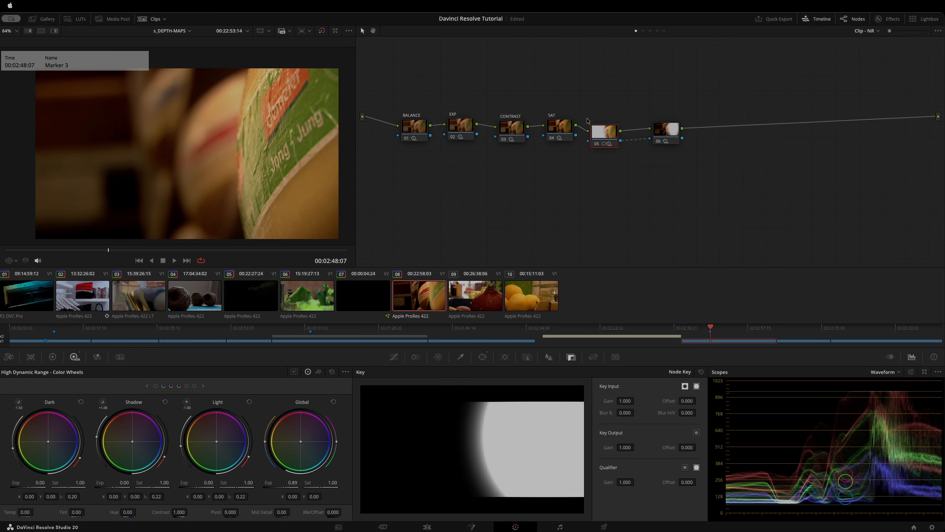
click(597, 145)
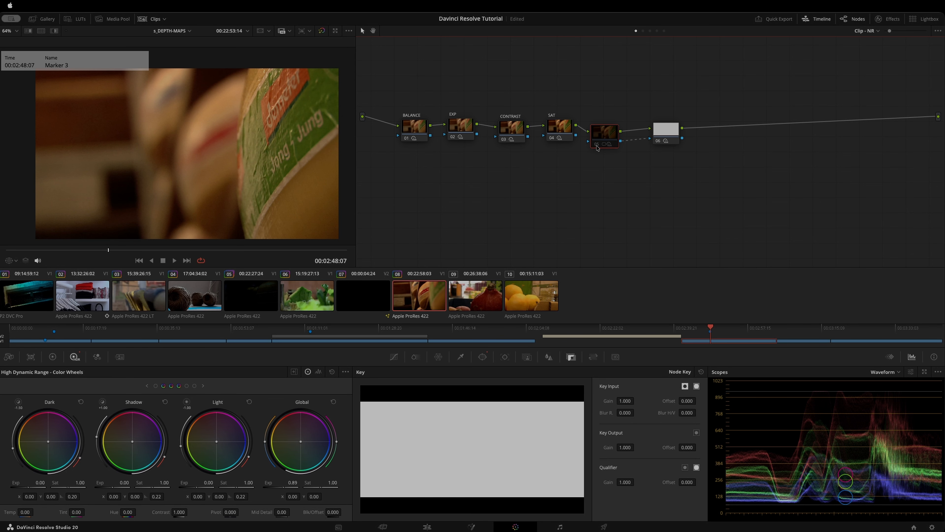
click(597, 146)
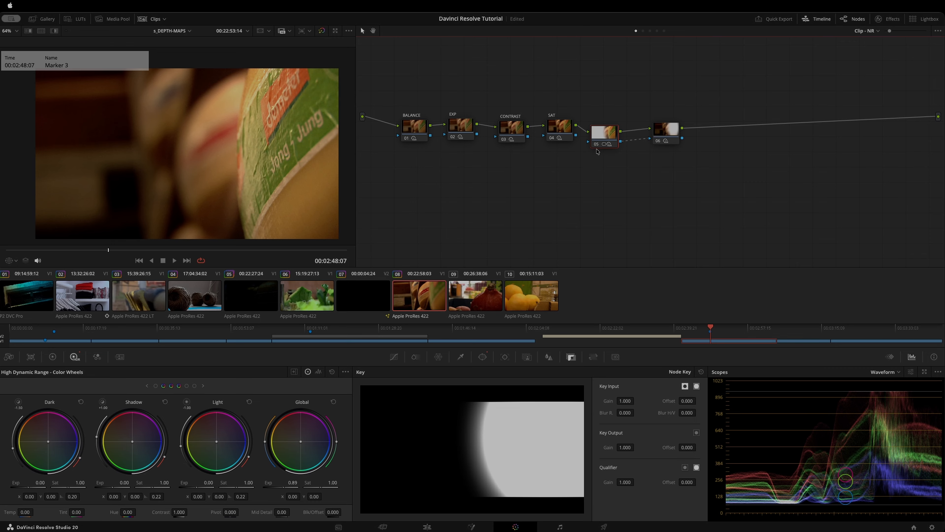
click(597, 145)
click(597, 145)
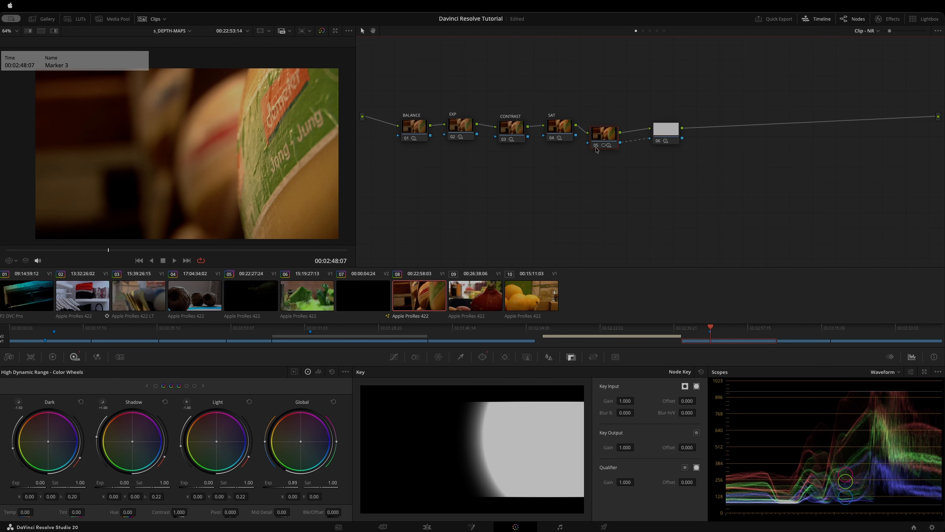
Show the Power Window overlay, shift node 05's circle window further onto the foreground cheese and widen its softness.
click(13, 261)
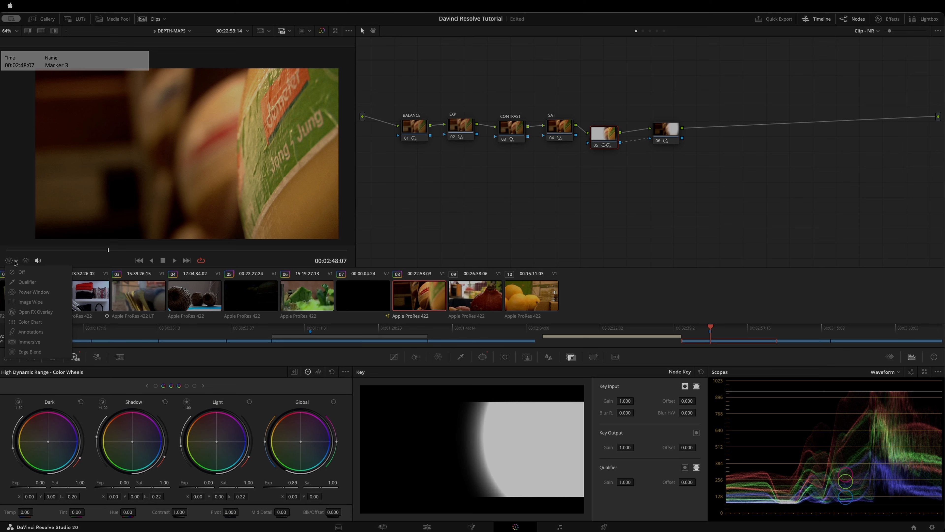
click(26, 292)
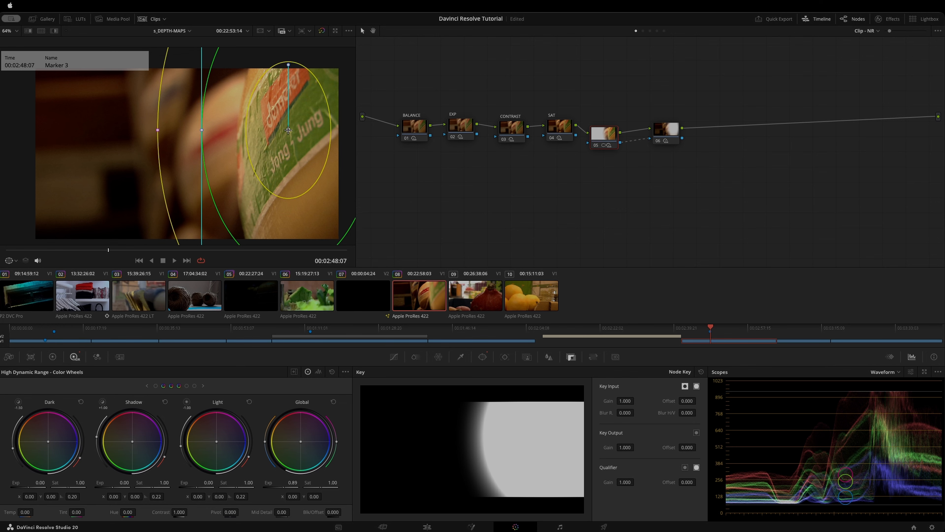
drag(288, 130, 316, 133)
drag(186, 132, 167, 133)
drag(320, 135, 267, 130)
drag(319, 128, 321, 129)
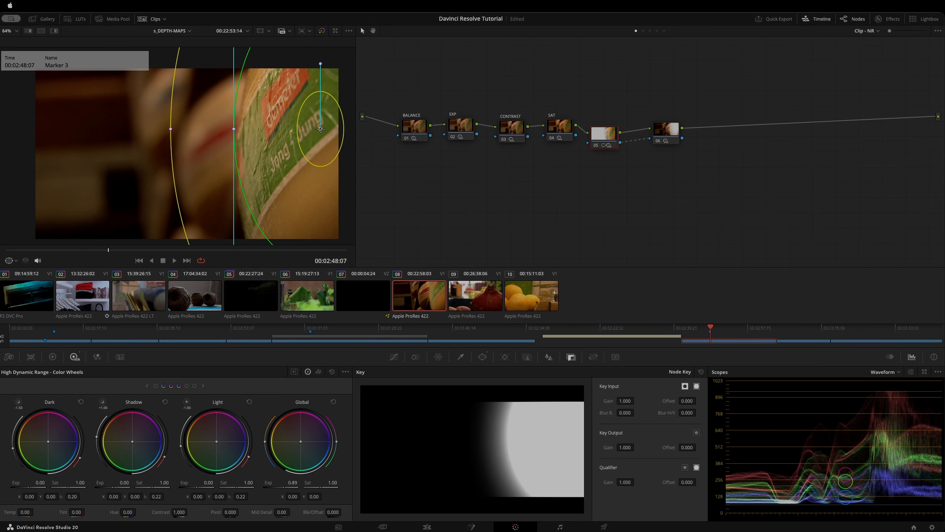
Toggle windowed node 05 and switch off outside node 06 as well to view the image without the relighting.
click(597, 146)
click(596, 147)
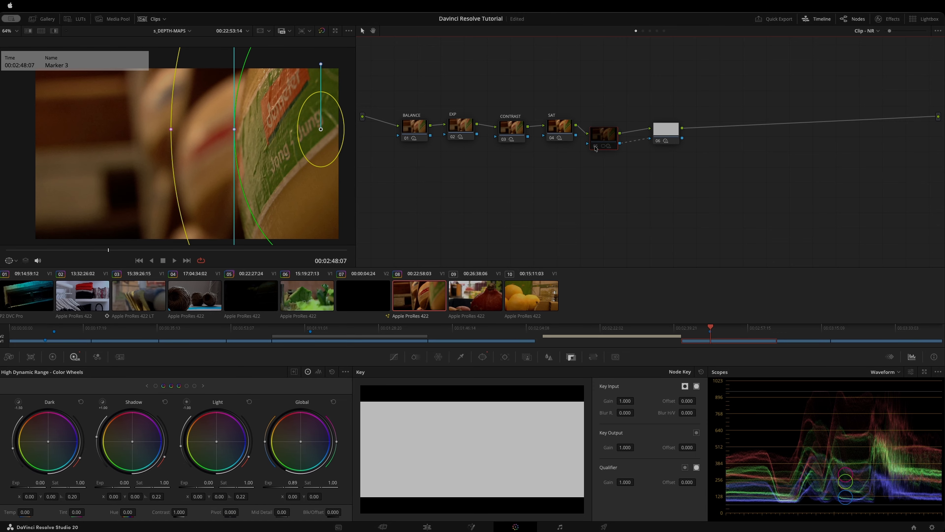
click(596, 147)
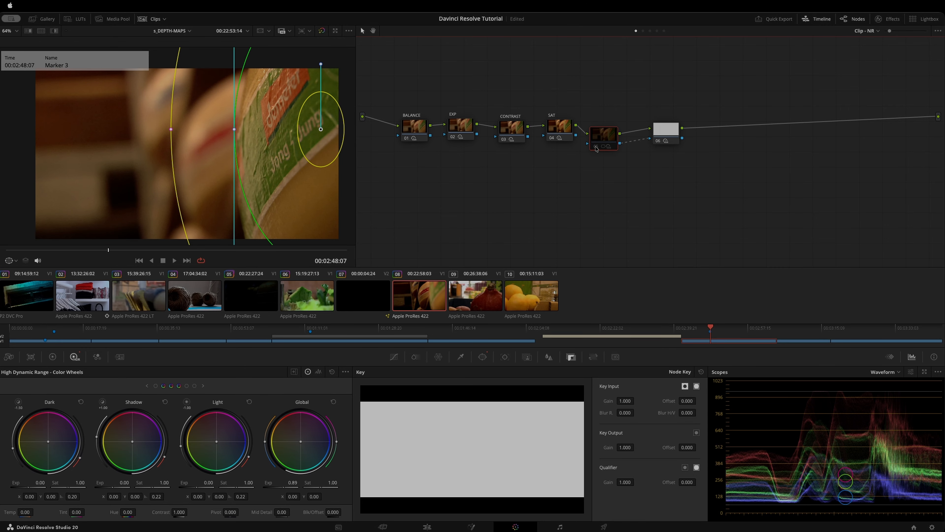
click(667, 130)
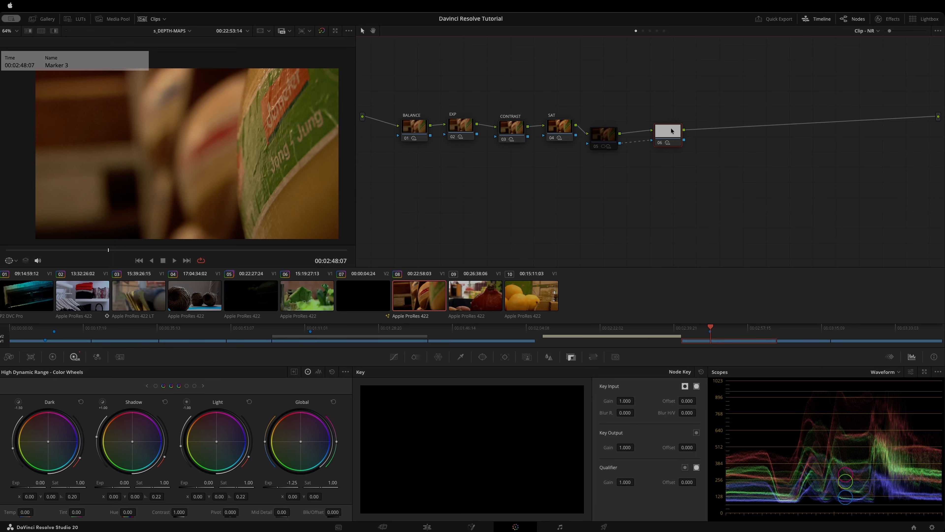
drag(671, 129, 671, 130)
click(660, 143)
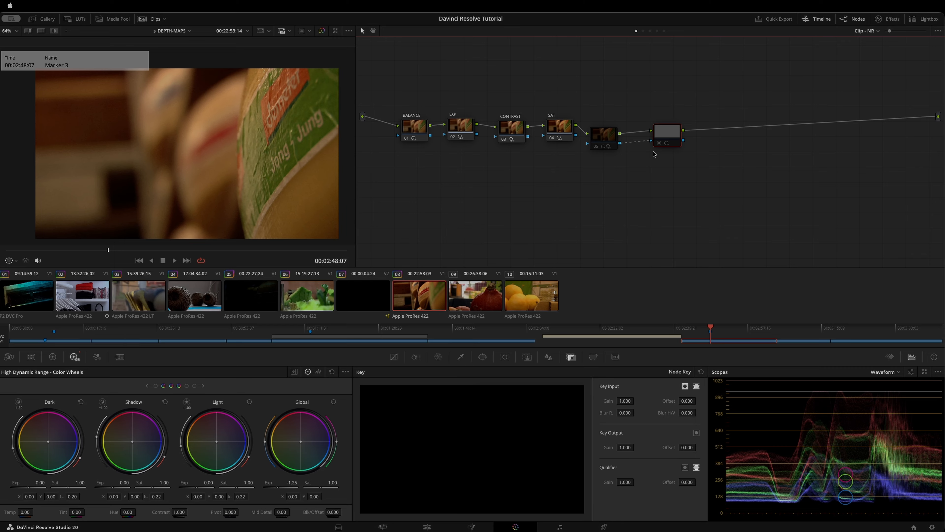
Toggle node 05 alone to judge the foreground brightening, and re-enable outside node 06 to judge the combined relighting.
click(601, 143)
drag(596, 149, 598, 139)
click(595, 150)
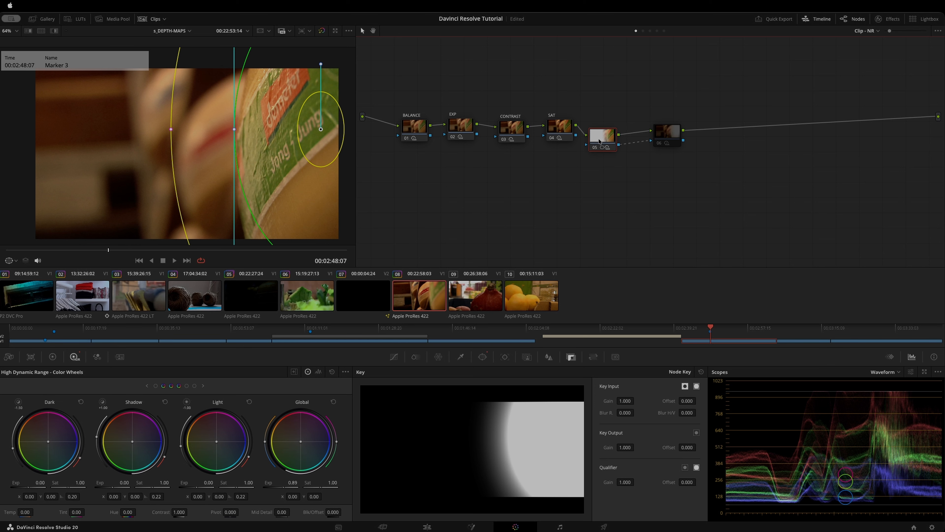
click(594, 149)
click(594, 150)
drag(606, 137, 667, 129)
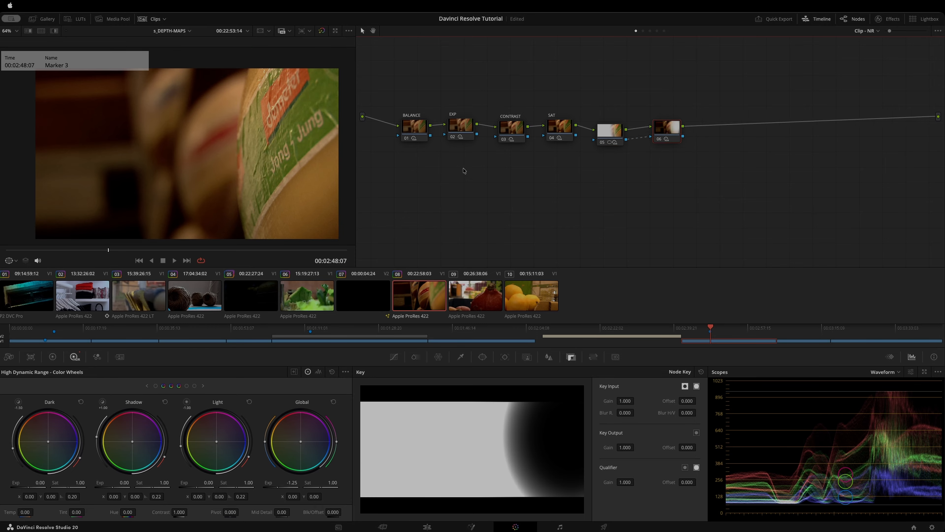
Track node 05's circle window forward and backward through the whole clip.
click(611, 132)
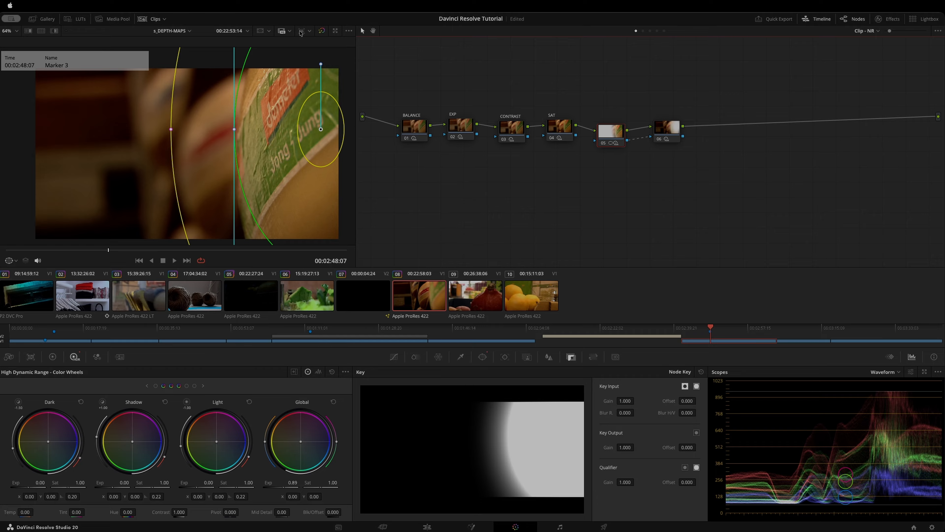
click(505, 356)
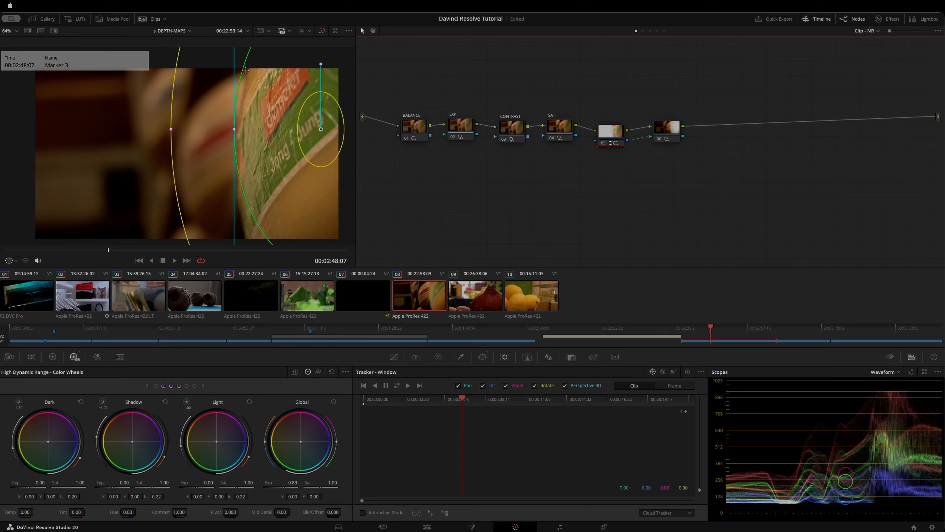
click(482, 356)
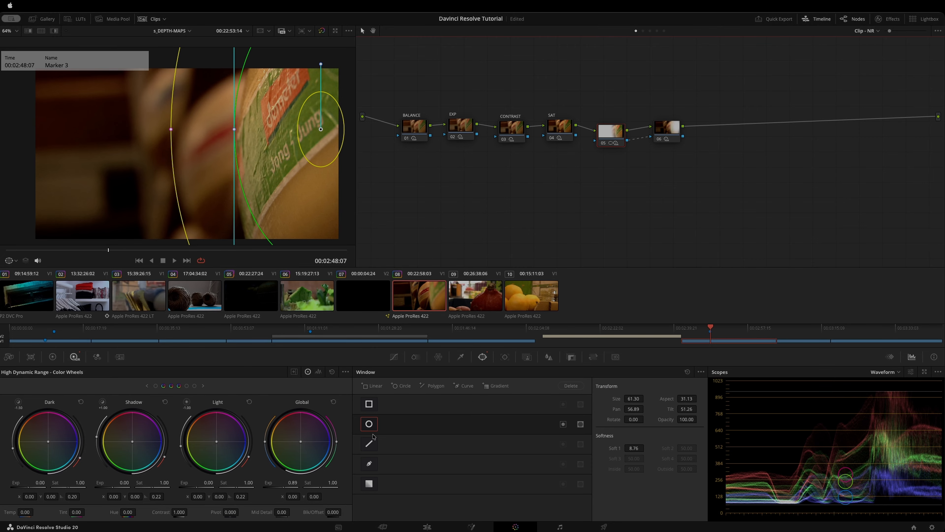
click(505, 357)
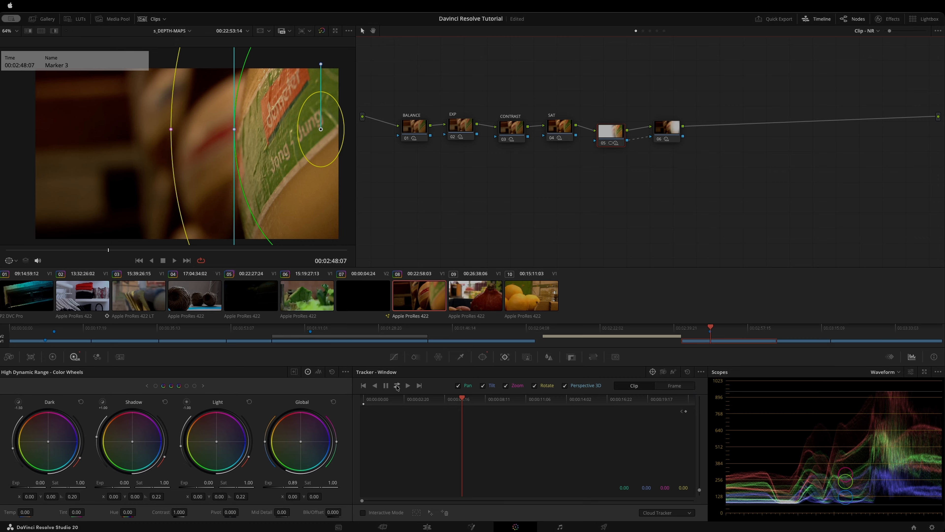
click(397, 387)
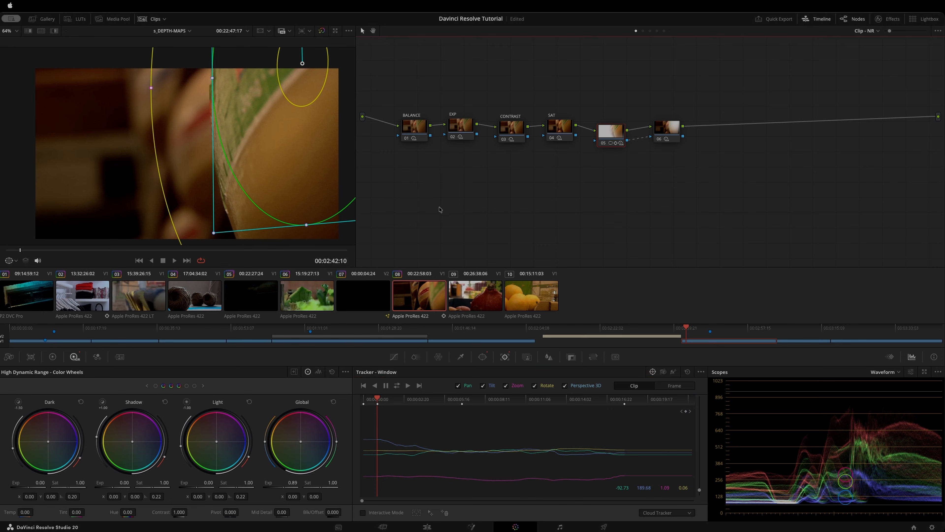
Turn off the window overlay and scrub through the clip to check the tracked relighting.
click(11, 261)
click(17, 273)
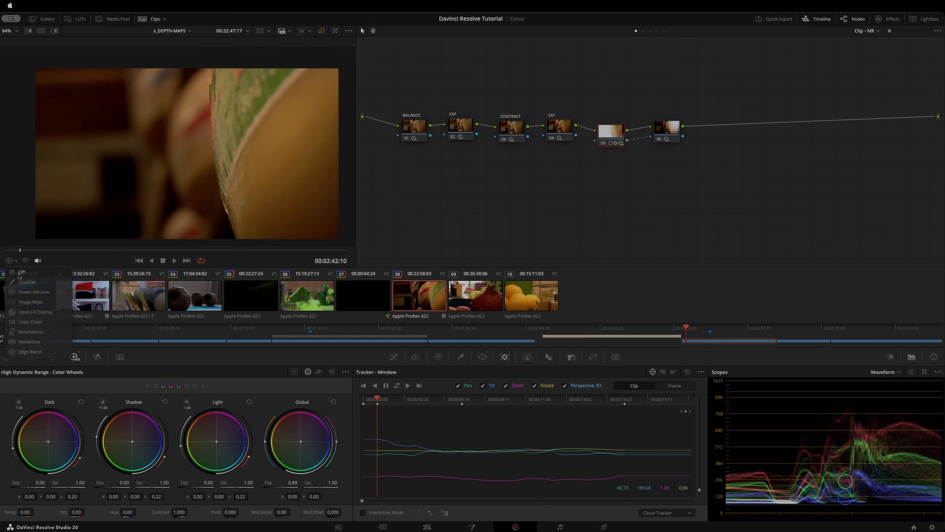
drag(197, 248, 116, 249)
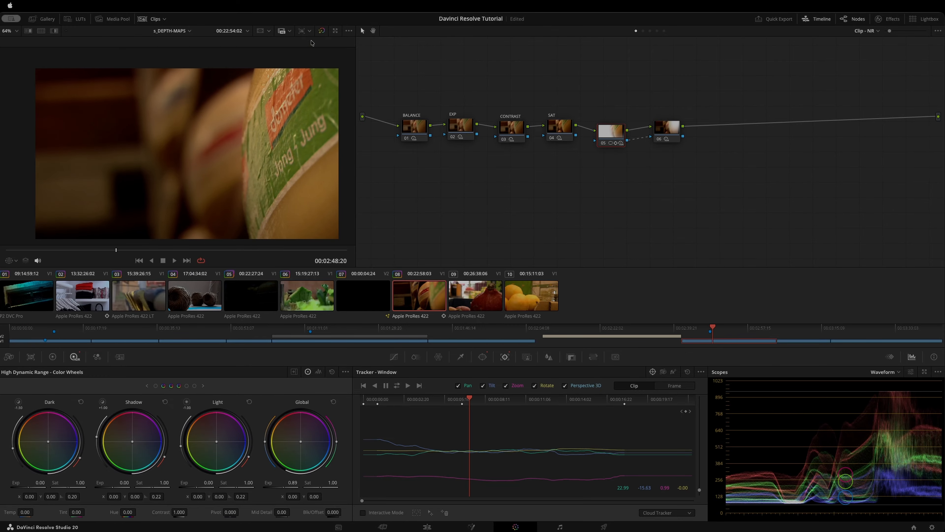
Bypass and restore all grades to compare the image before and after grading.
click(322, 31)
click(323, 31)
click(323, 32)
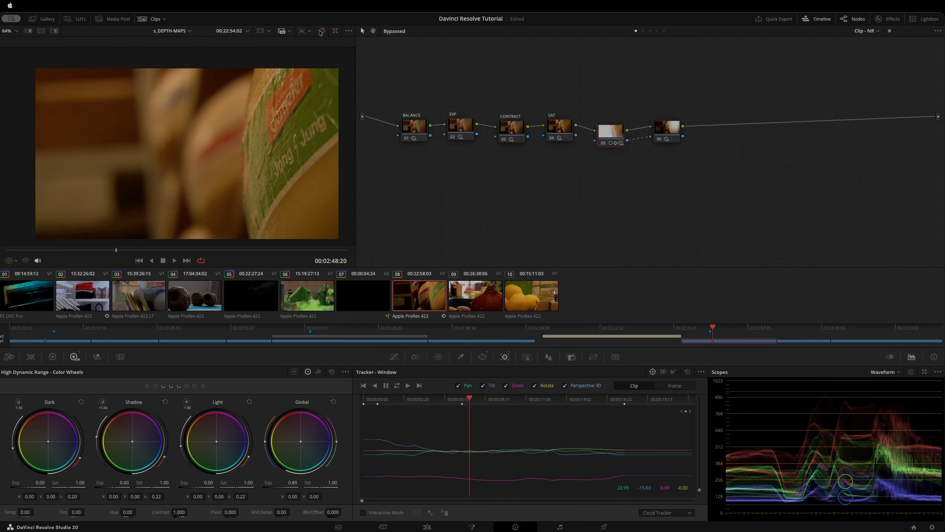
click(322, 32)
Reposition windowed node 05 and outside node 06 in line with the rest of the node chain.
click(616, 136)
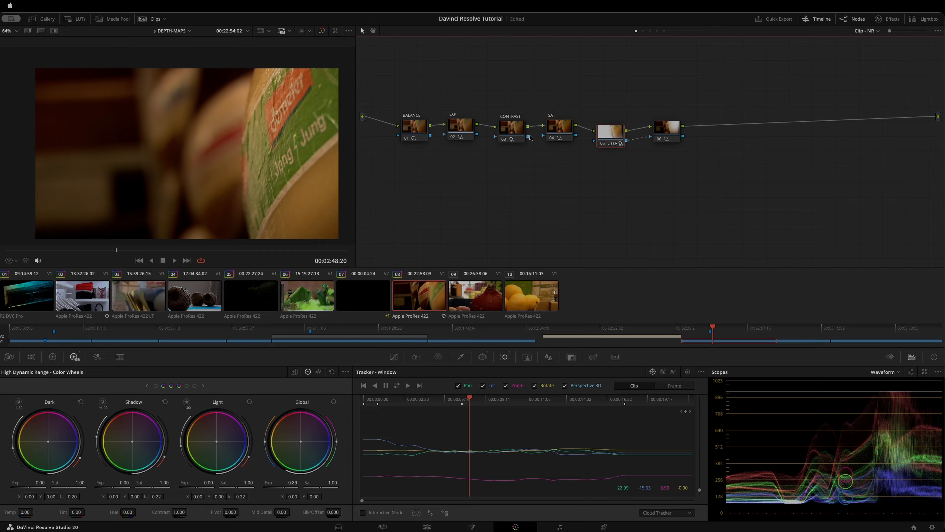
drag(664, 136, 683, 146)
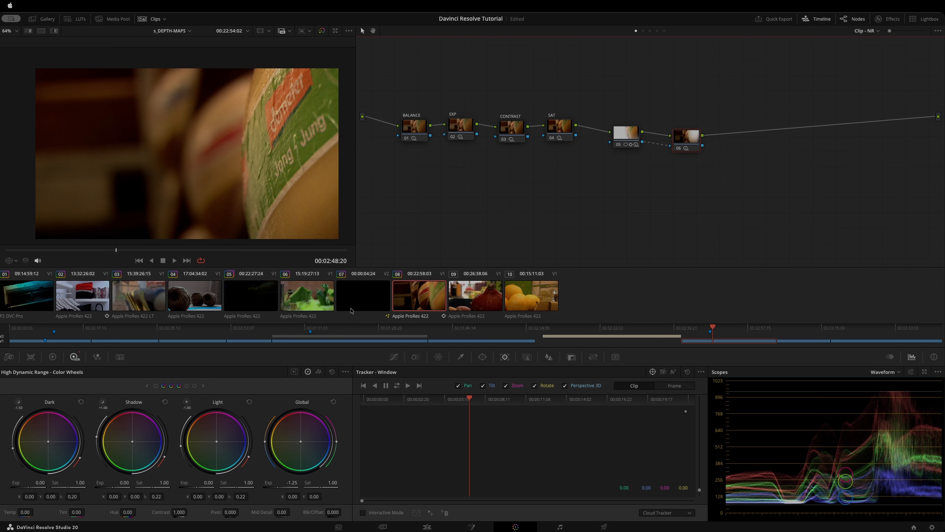
drag(626, 132, 618, 129)
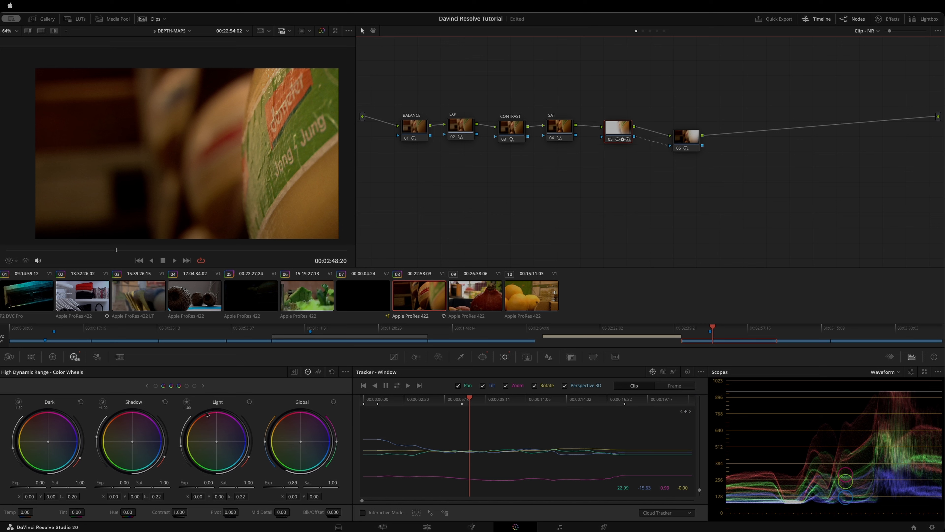
drag(682, 140, 677, 132)
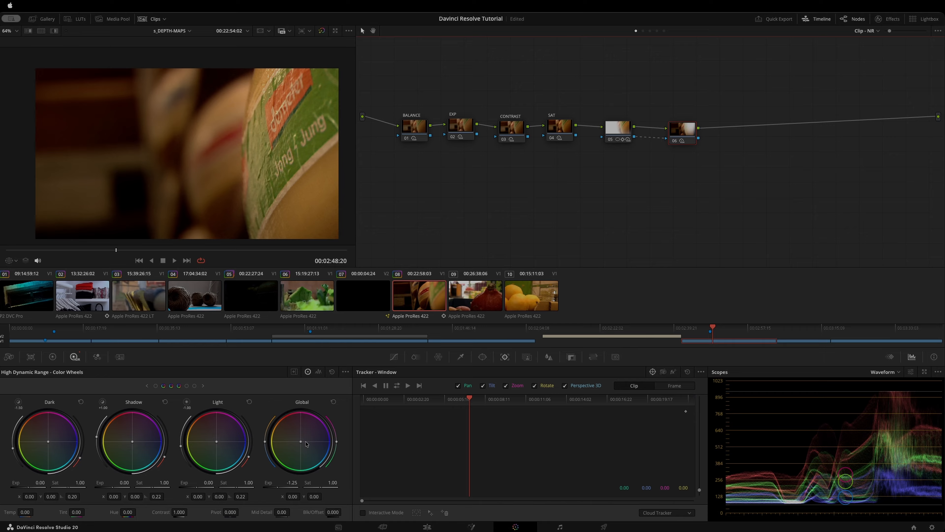
Examine node 05's circle window settings and its coverage of the cheese against outside node 06.
click(618, 126)
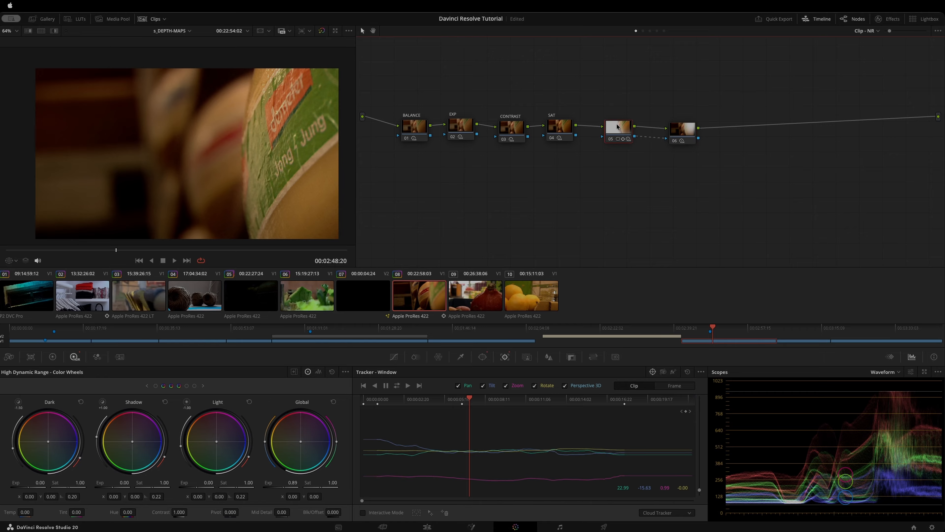
click(483, 357)
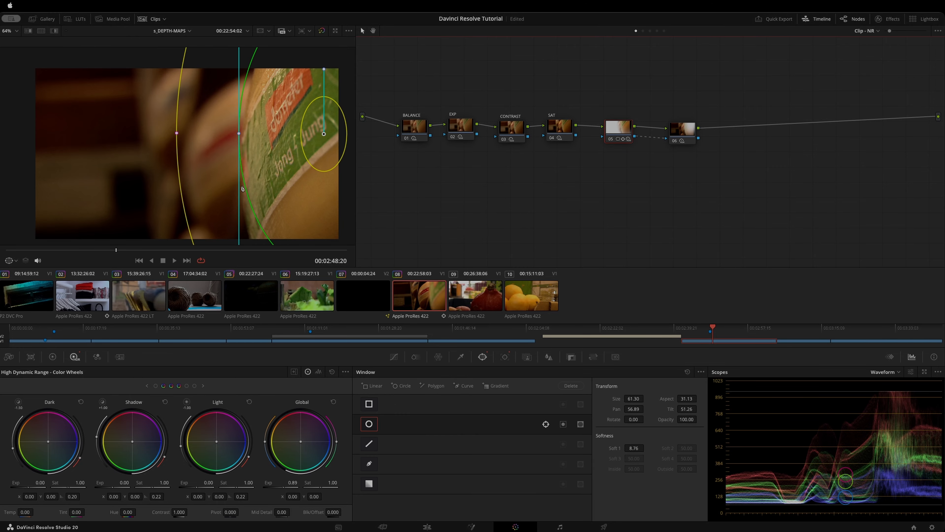
drag(677, 129, 673, 126)
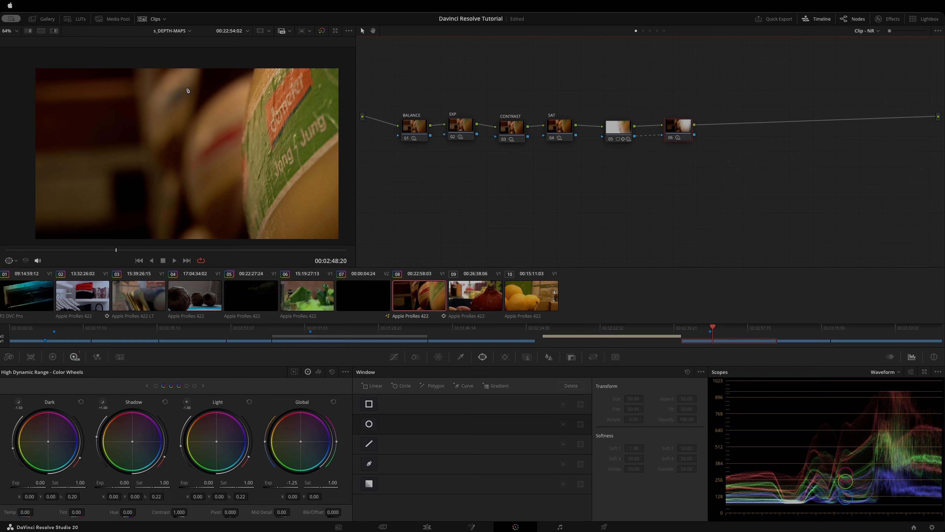
click(616, 128)
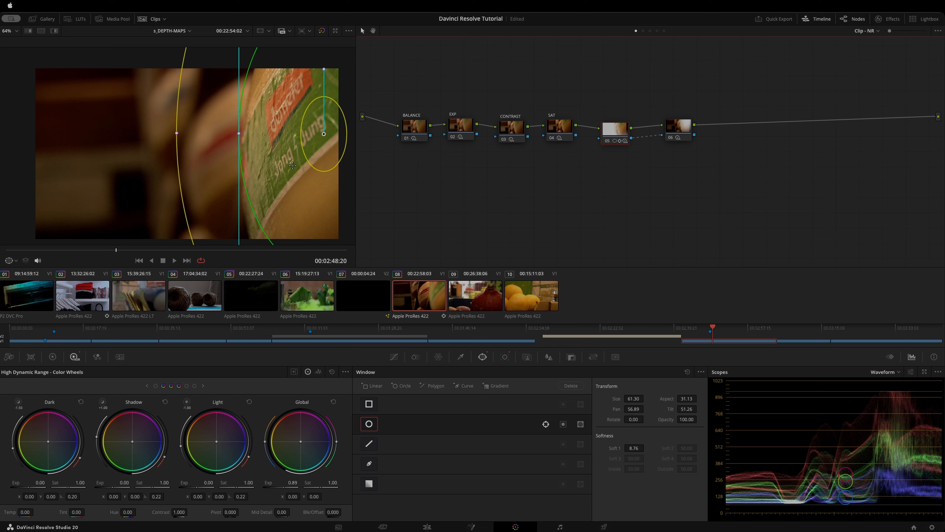
Nudge outside node 06 level with windowed node 05 and save the project.
drag(394, 78, 571, 189)
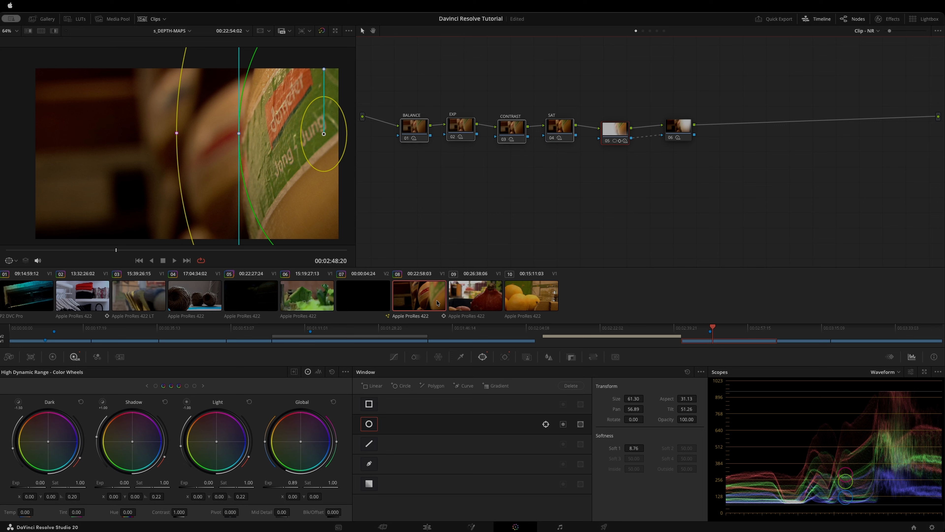
click(635, 214)
click(685, 126)
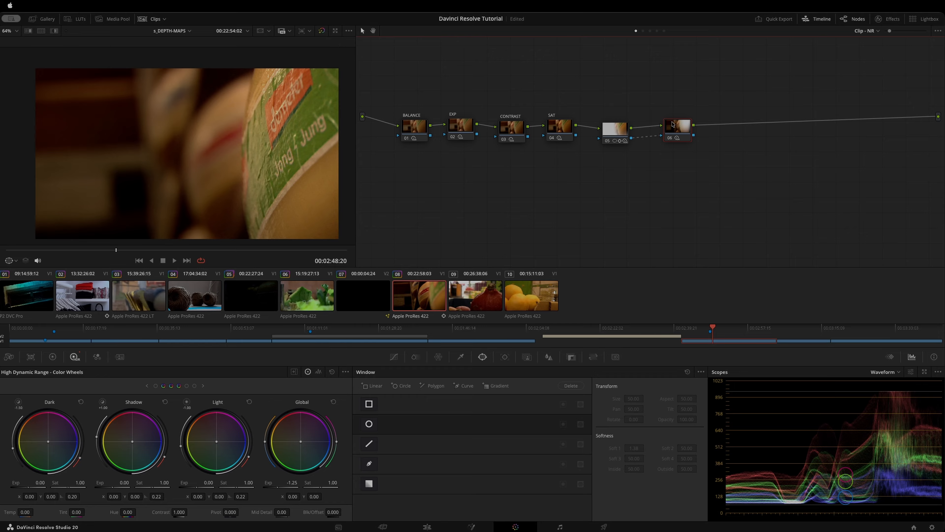
drag(675, 125, 673, 129)
key(super+s)
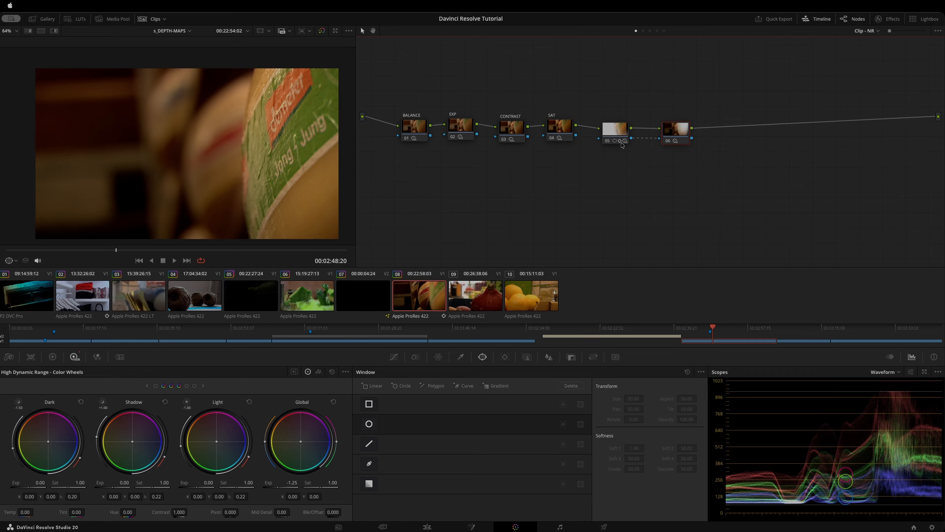
click(614, 134)
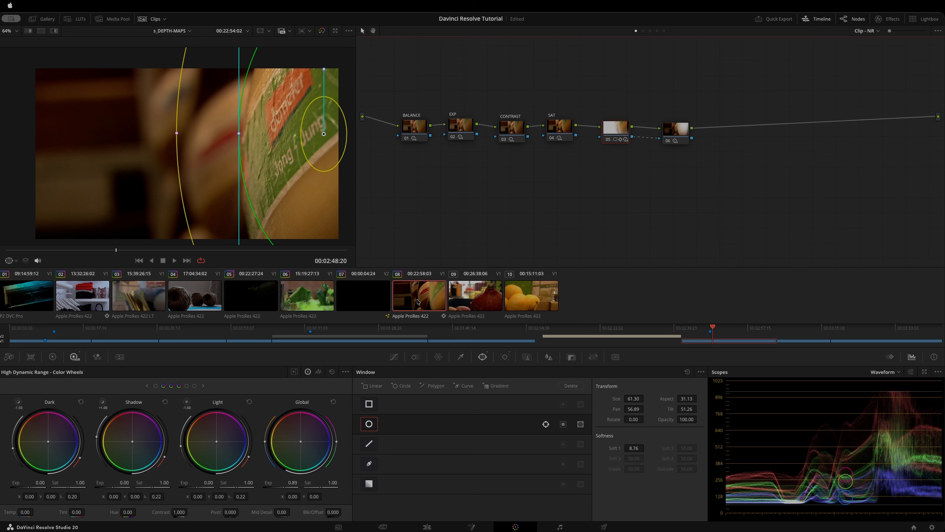
click(667, 133)
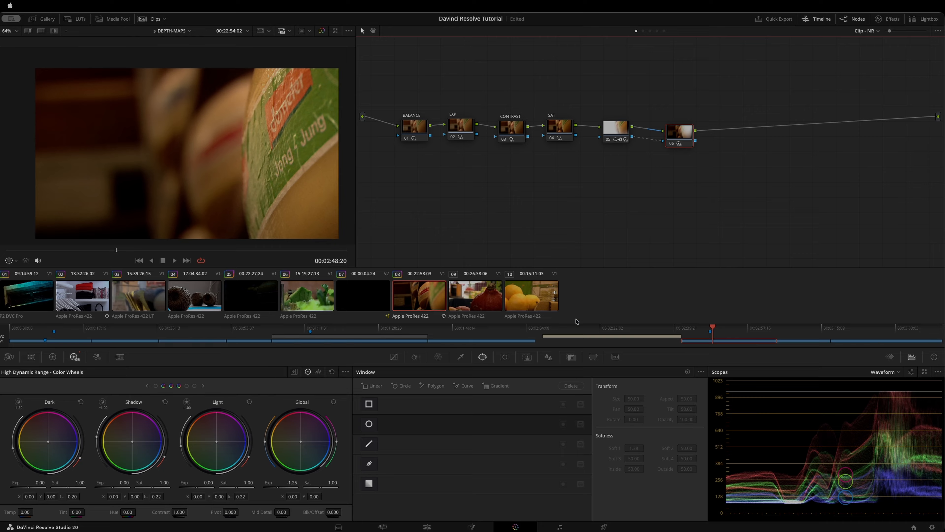
drag(676, 134, 677, 129)
Move the BALANCE, EXP, CONTRAST and SAT nodes together as a separate group lower in the node graph.
mouse_move(417, 127)
mouse_down()
mouse_move(410, 111)
mouse_move(412, 122)
mouse_up()
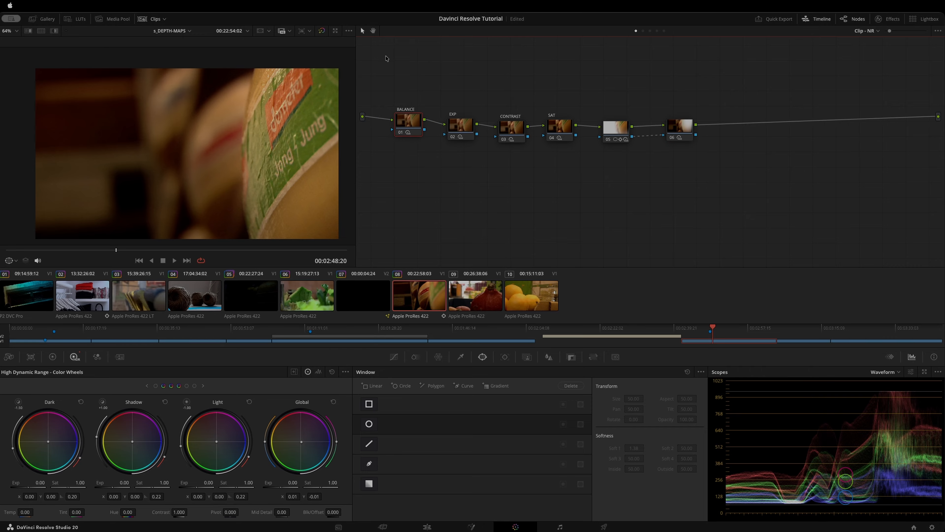
drag(386, 56, 566, 189)
drag(566, 133, 555, 162)
click(550, 210)
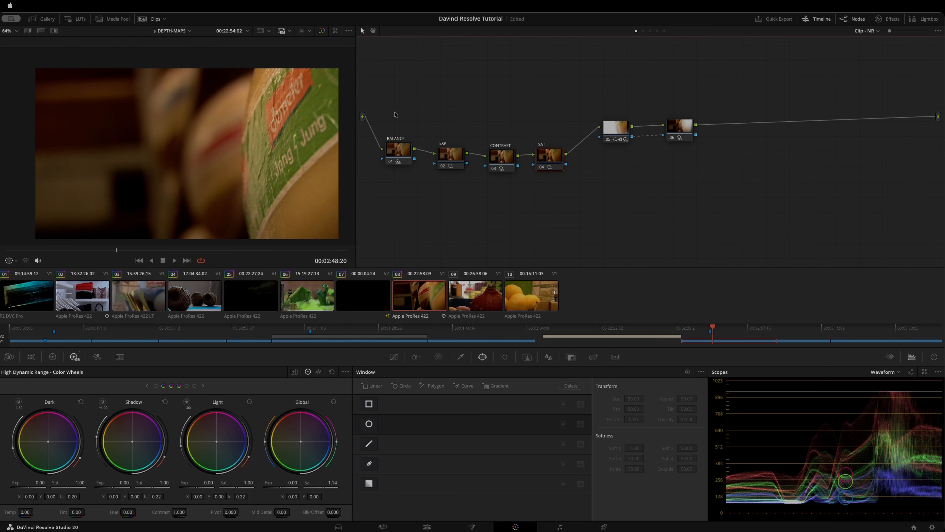
drag(384, 111, 565, 216)
Shift nodes 05 and 06 as a pair, leaving a clear gap after the SAT node.
drag(603, 76, 709, 140)
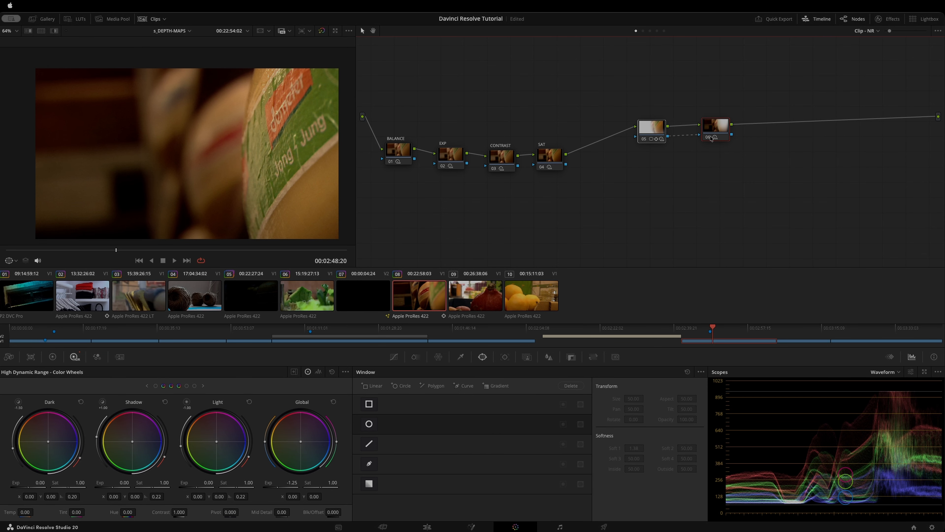
drag(626, 95, 780, 208)
drag(713, 124, 697, 135)
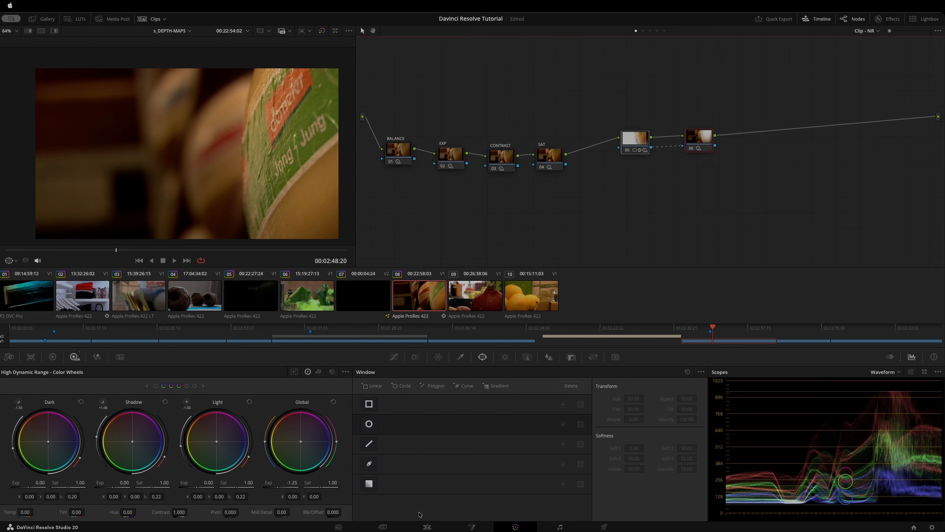
Switch to the Edit page and copy the KAAS MultiText title on V2 to above the 0049GK-ALCHM-REEL05 clip.
click(427, 526)
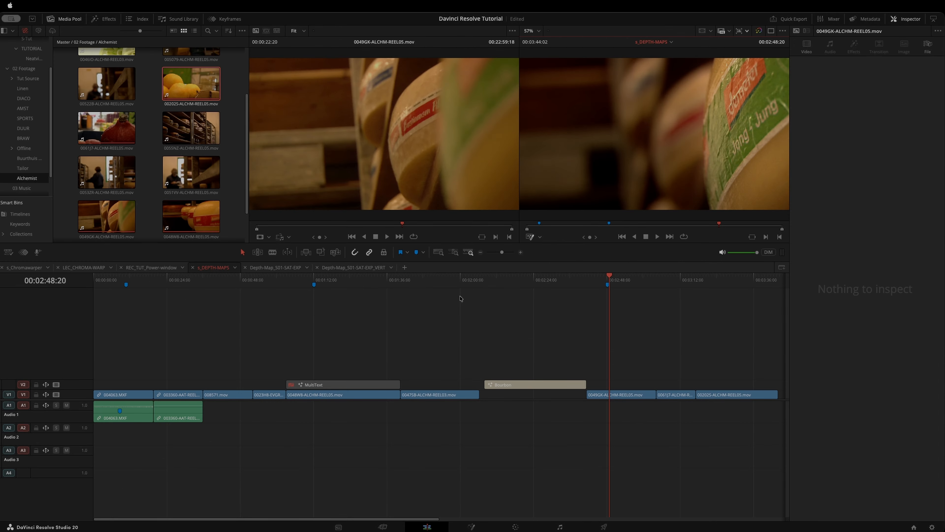
key(super+minus)
key(super+minus)
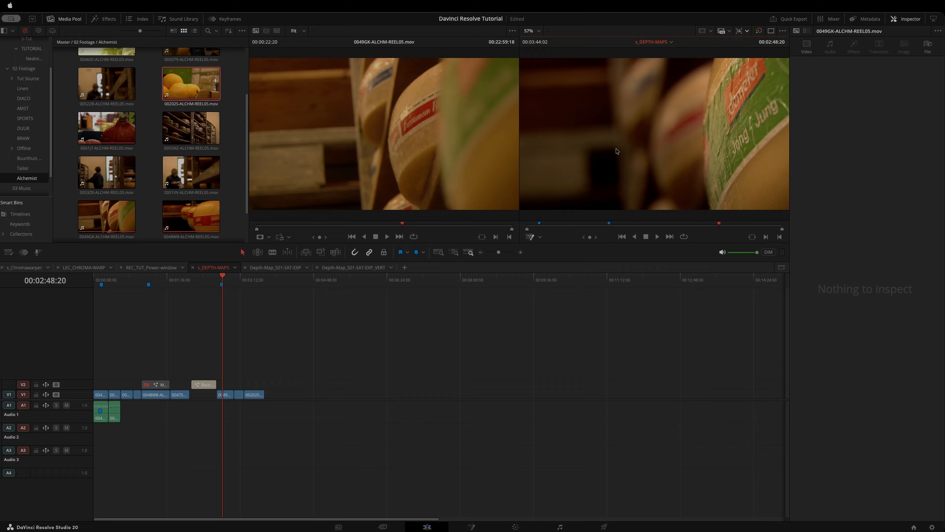
drag(158, 286, 157, 285)
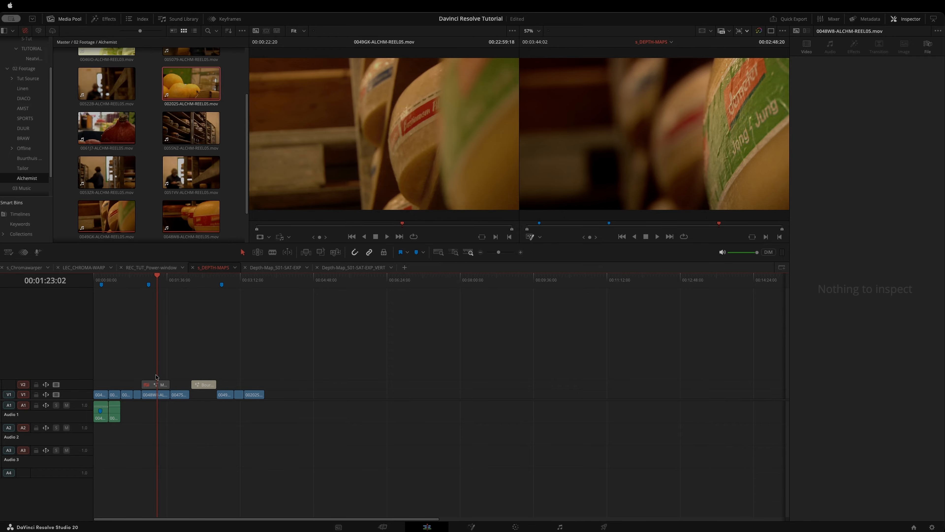
click(149, 384)
drag(150, 384, 221, 383)
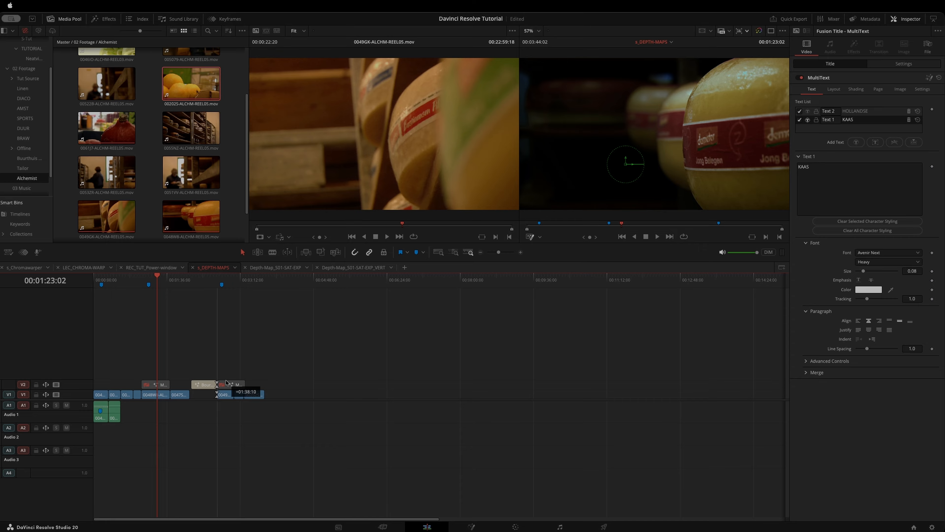
Place the playhead over the copied MultiText title above the 0049GK-ALCHM-REEL05 clip and enable that title.
click(228, 287)
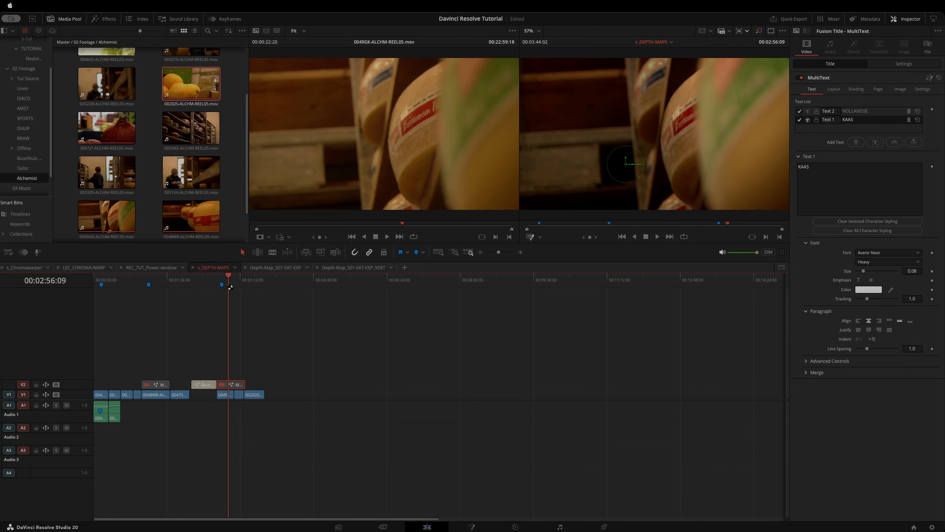
click(227, 287)
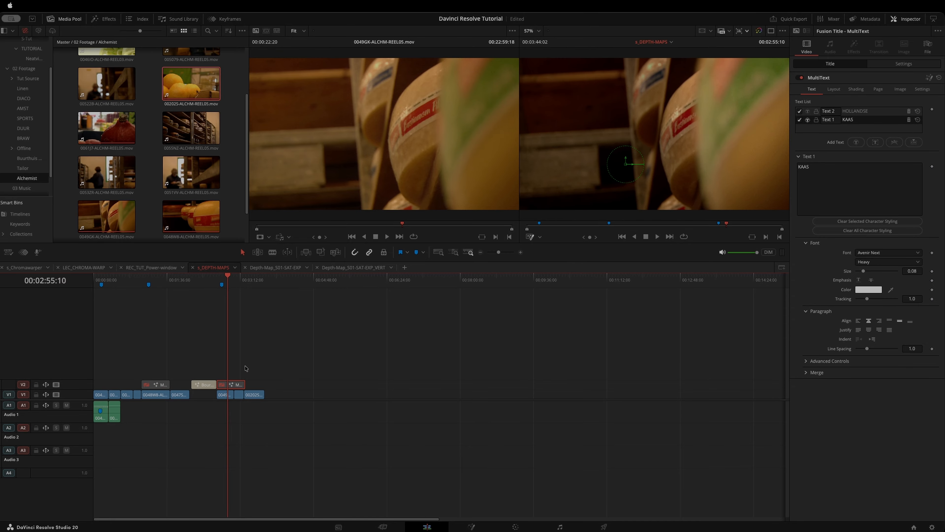
key(super+equal)
key(super+equal)
key(super+equal)
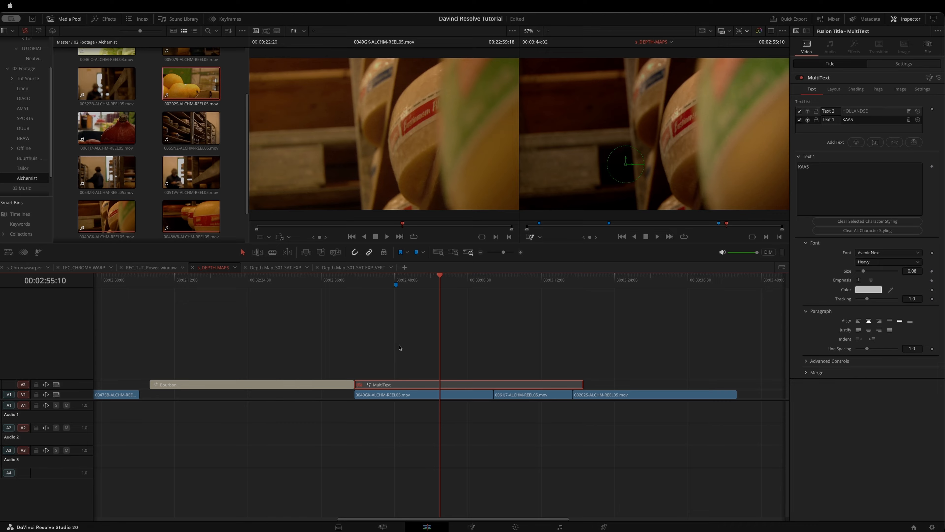
drag(401, 346, 409, 389)
right_click(416, 384)
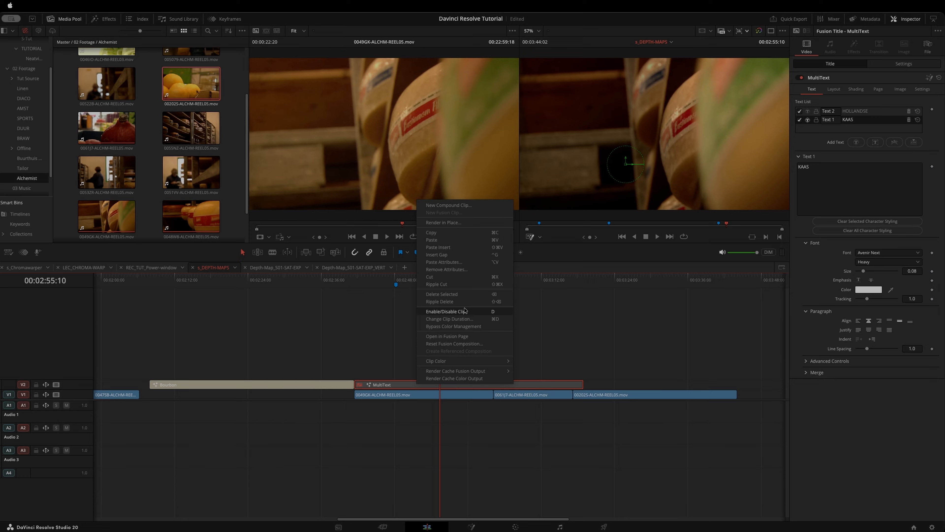
click(476, 315)
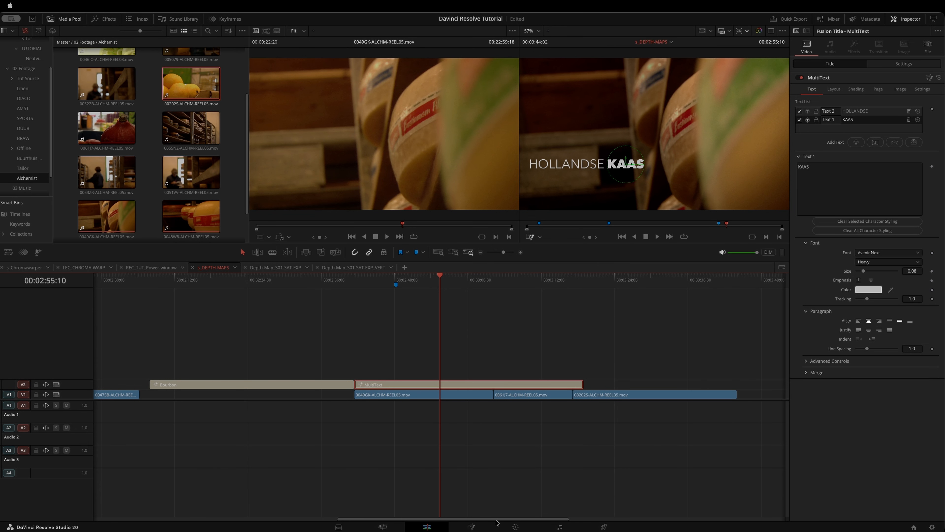
Switch to the Color page, select clip 08 and move the playhead to 00:02:48:23.
click(516, 527)
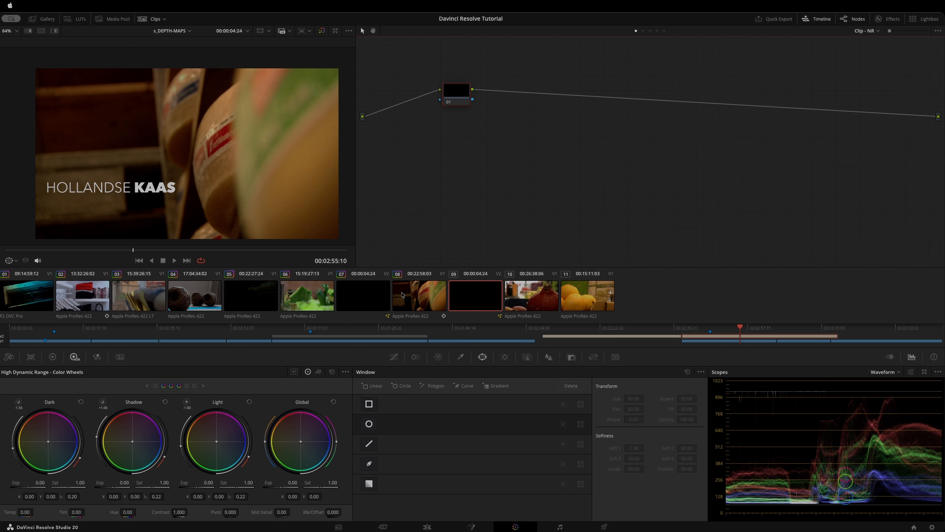
click(402, 295)
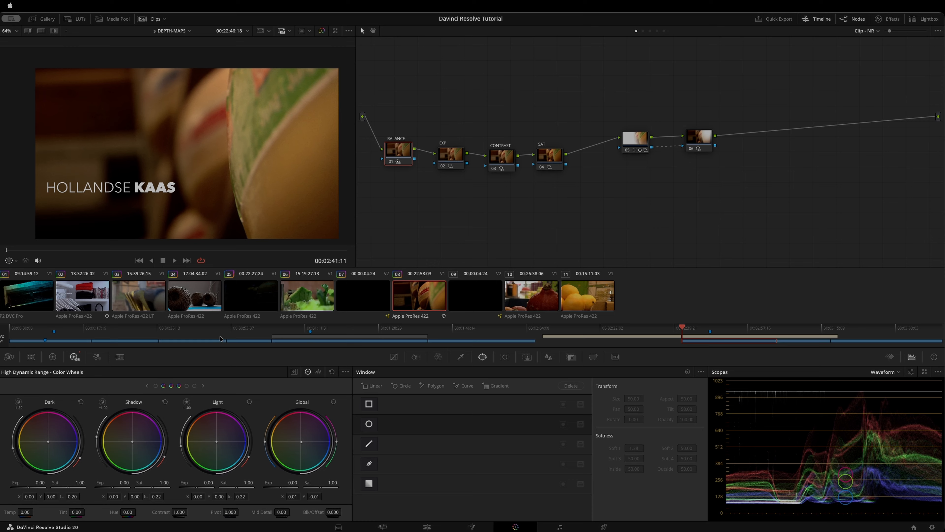
drag(688, 336, 715, 331)
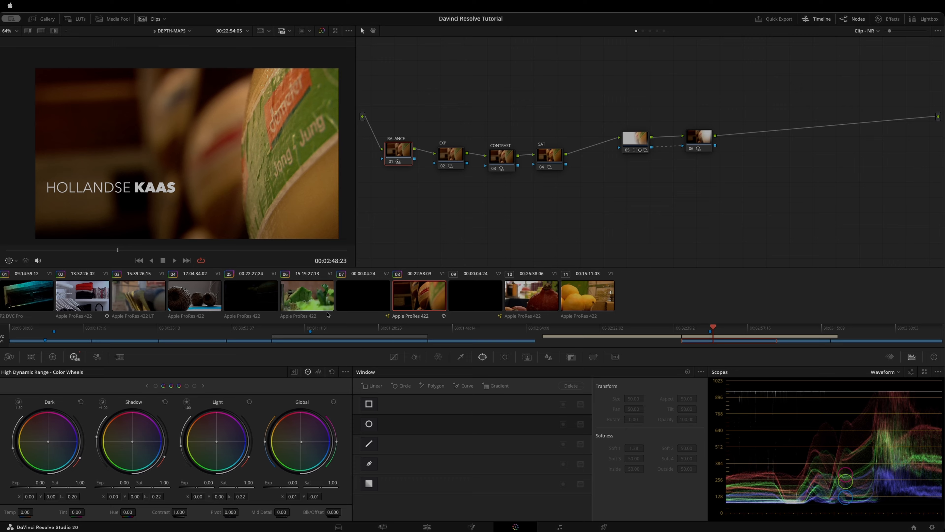
Compare clip 08 with and without its grade by bypassing and restoring all grades twice.
click(322, 30)
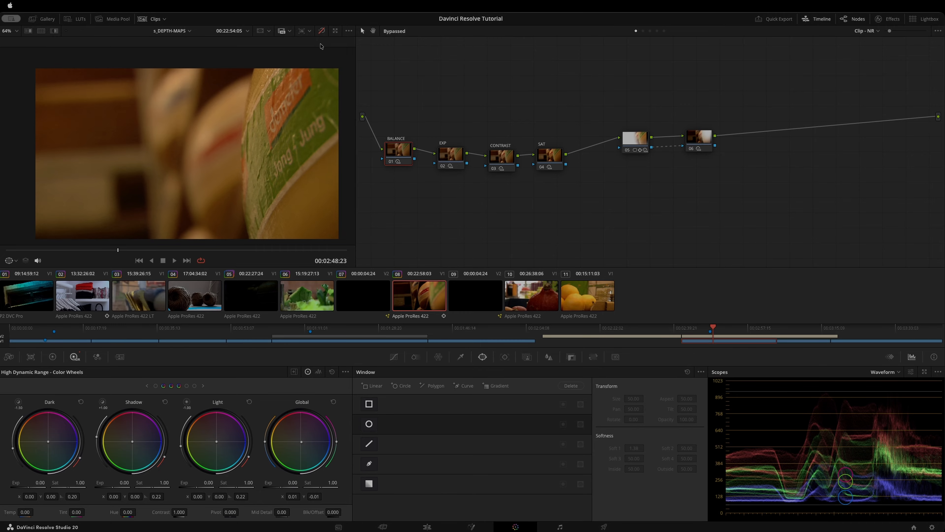
click(322, 31)
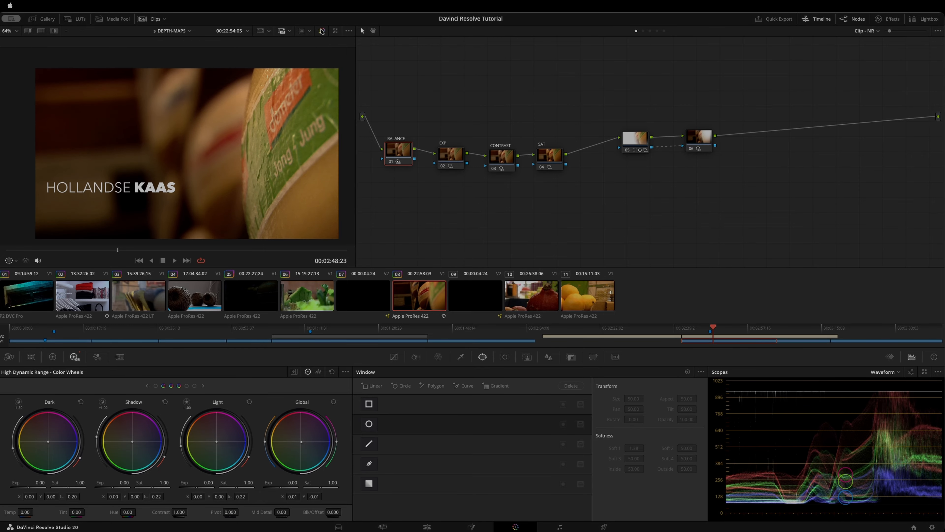
click(322, 31)
click(322, 31)
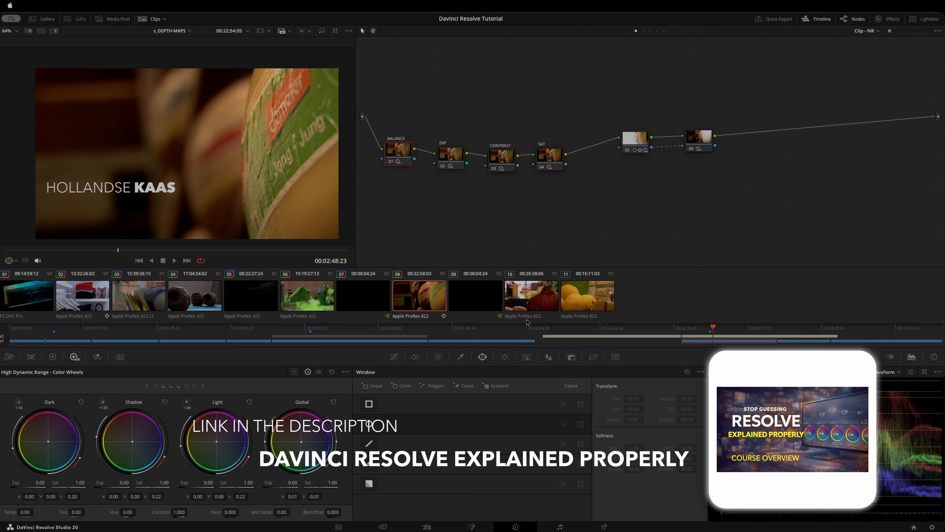
Move the BALANCE node slightly lower and raise the EXP node well above the rest of the node chain.
drag(376, 130, 483, 222)
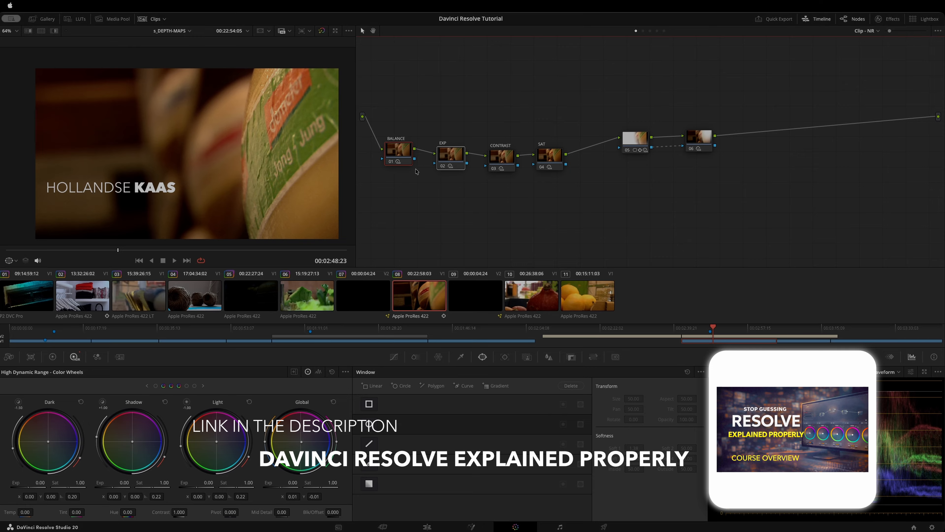
mouse_move(403, 153)
mouse_down()
mouse_move(403, 176)
mouse_move(403, 151)
mouse_move(446, 93)
mouse_move(402, 160)
mouse_up()
click(417, 212)
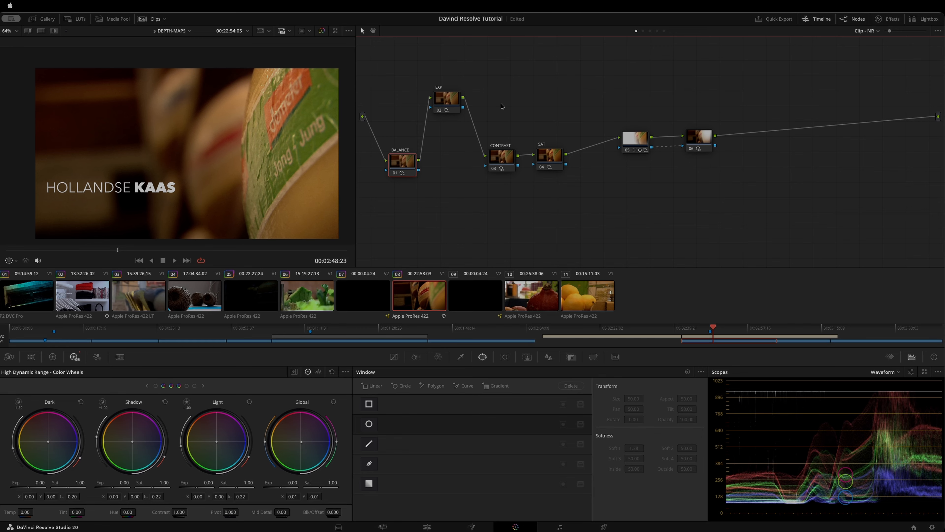
Shift the CONTRAST and SAT nodes slightly lower and bring nodes 05 and 06 down as a pair, roughly level with them.
drag(502, 104, 581, 220)
drag(563, 168, 564, 175)
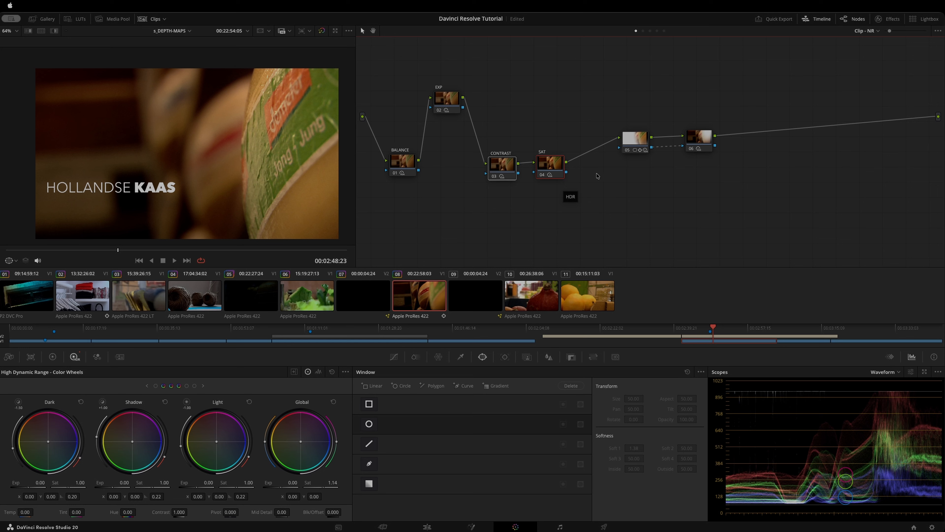
drag(609, 101, 742, 203)
drag(634, 142, 621, 168)
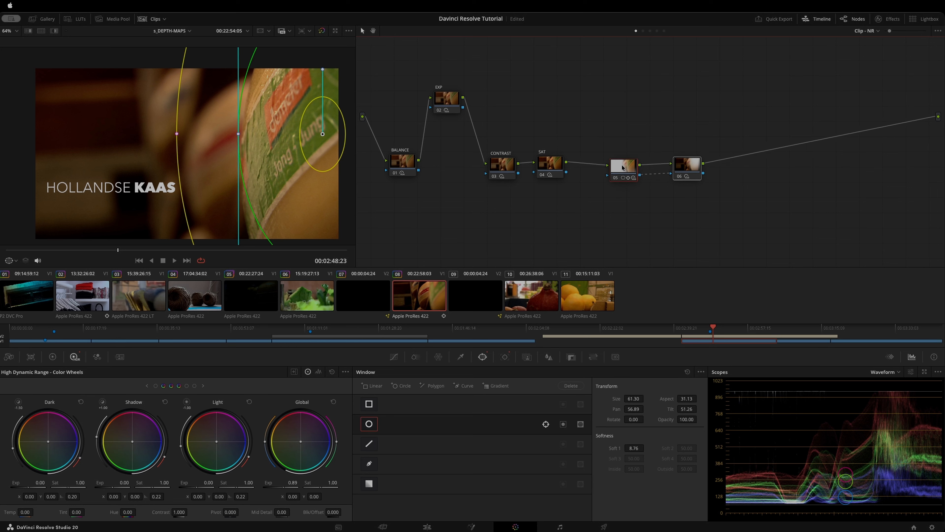